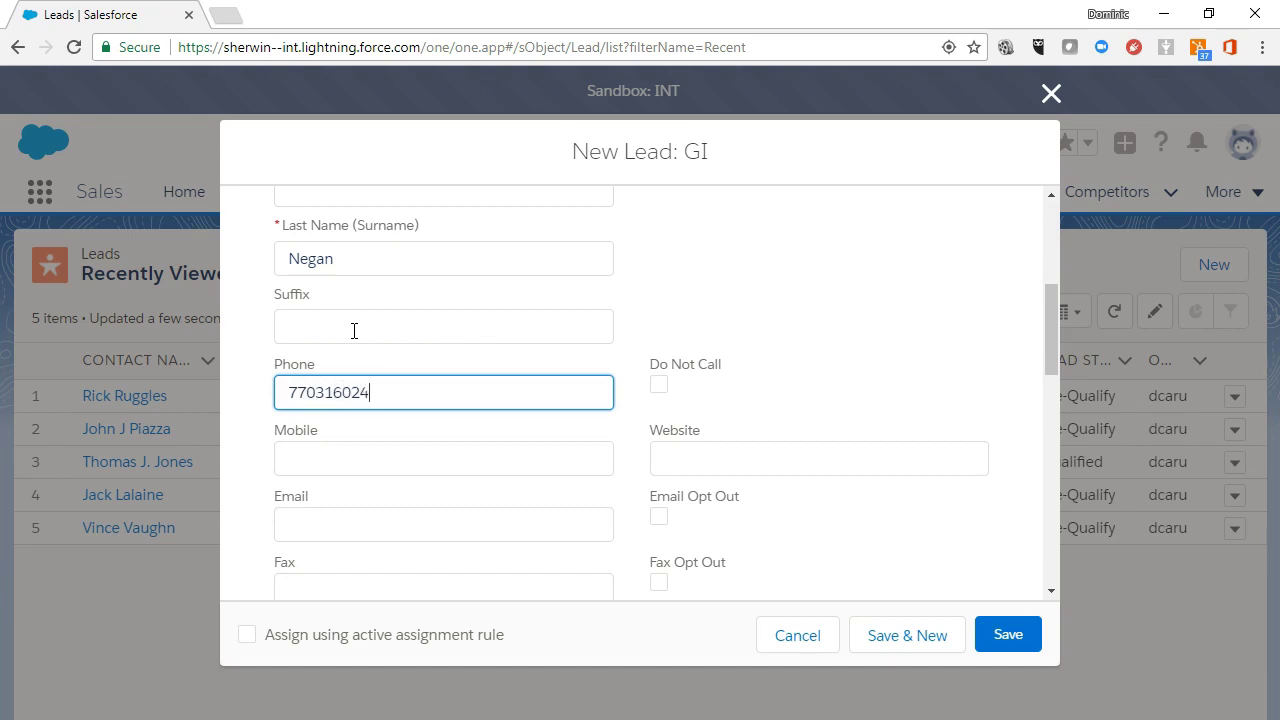
- Complete the new GI lead's phone number, enter the contact's email address, and save the lead
key(Tab)
key(Tab)
key(Tab)
key(Tab)
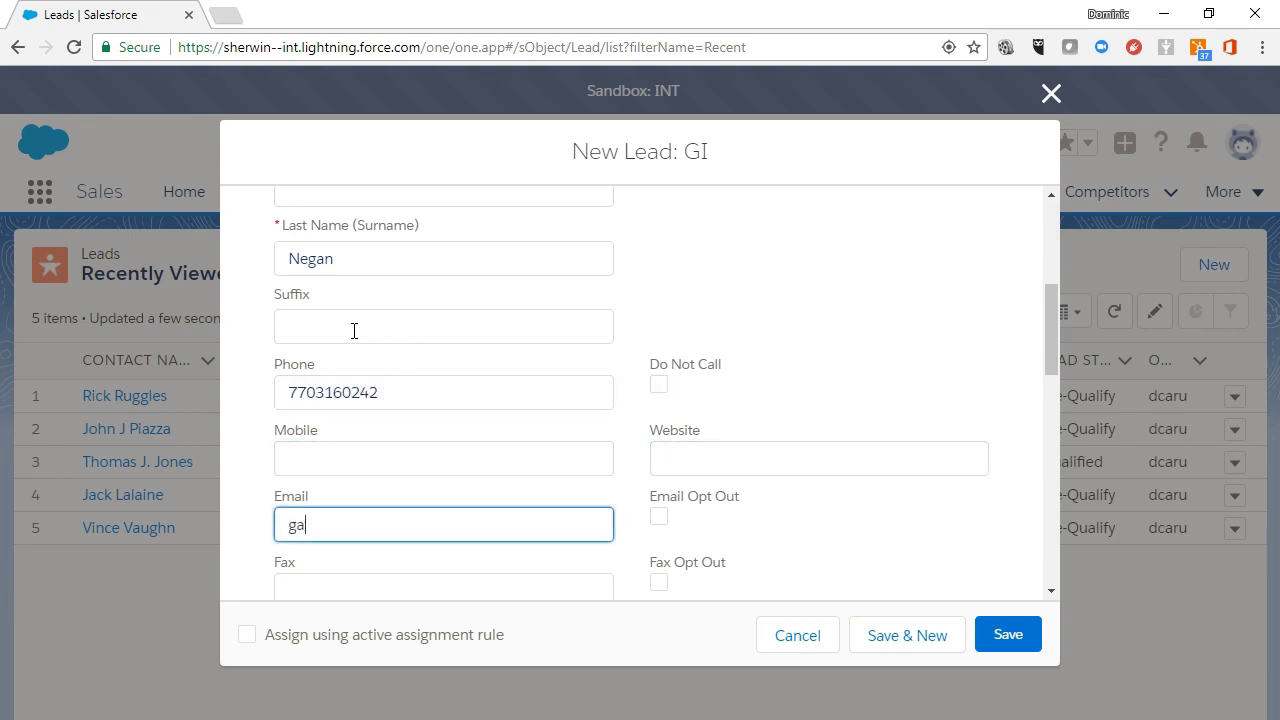
click(1000, 636)
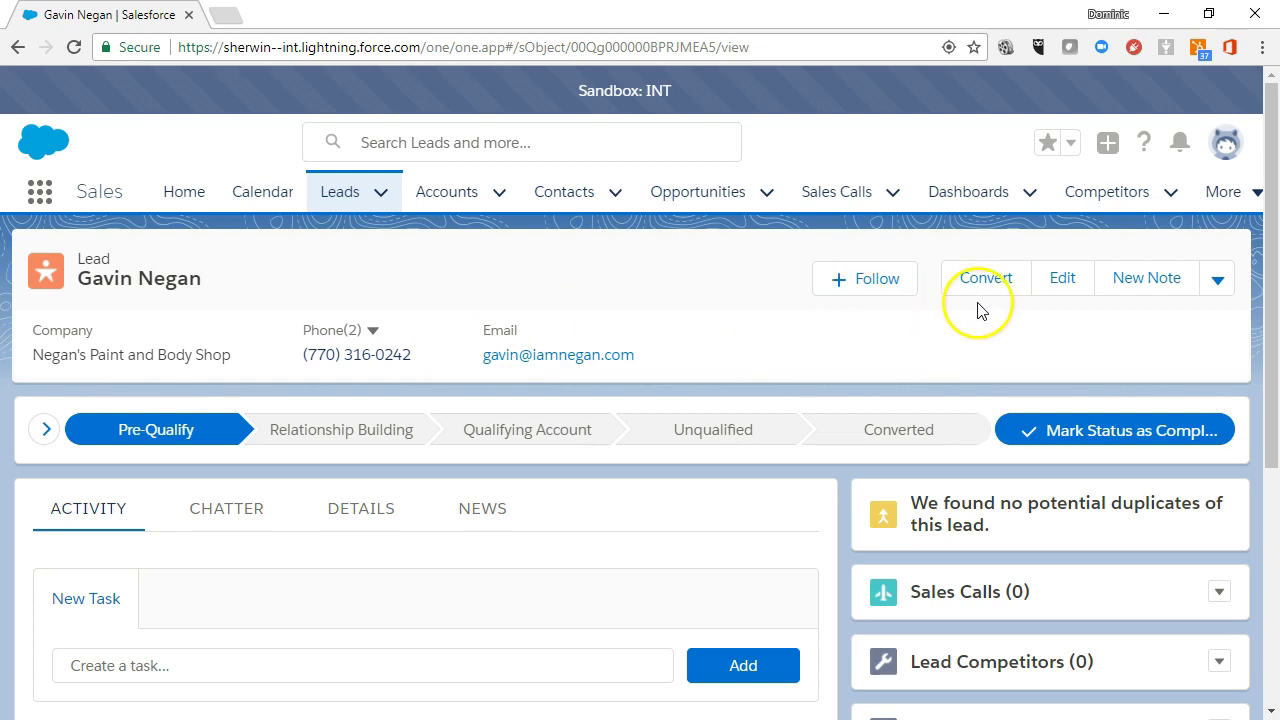
- Look over the lead's additional actions and the key fields and guidance for the Pre-Qualify stage
click(1217, 281)
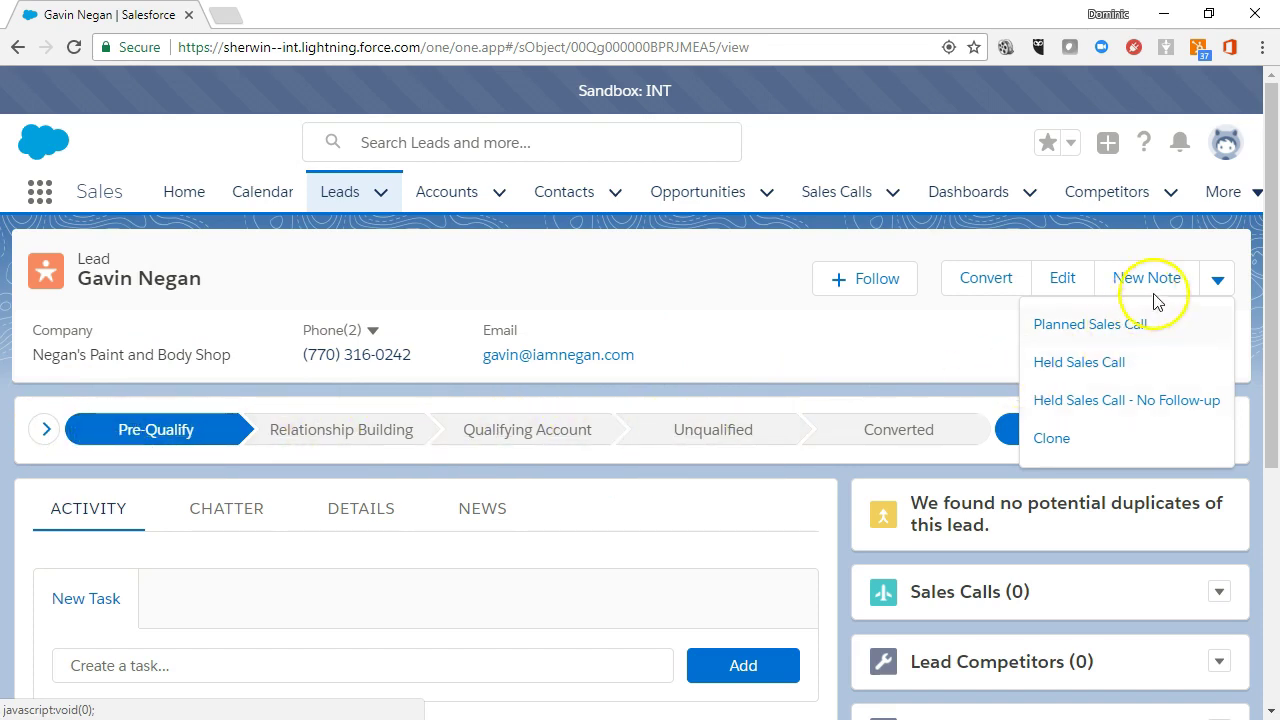
click(1216, 279)
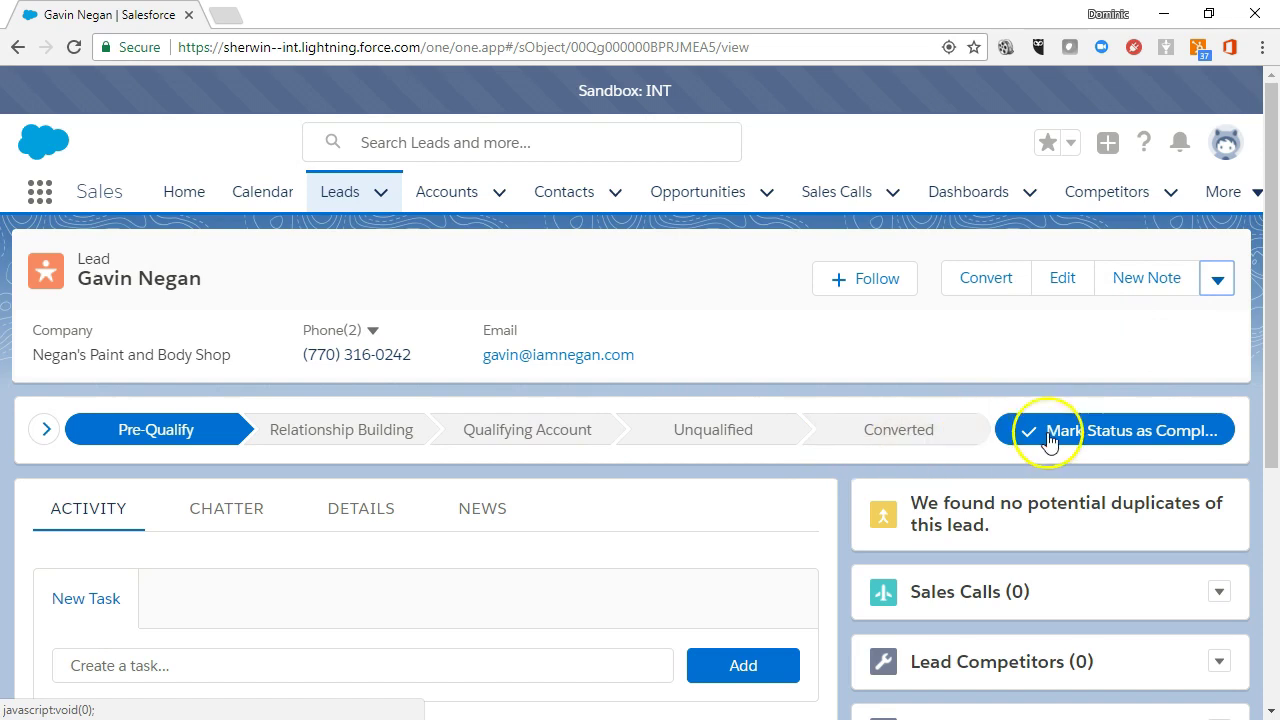
click(47, 431)
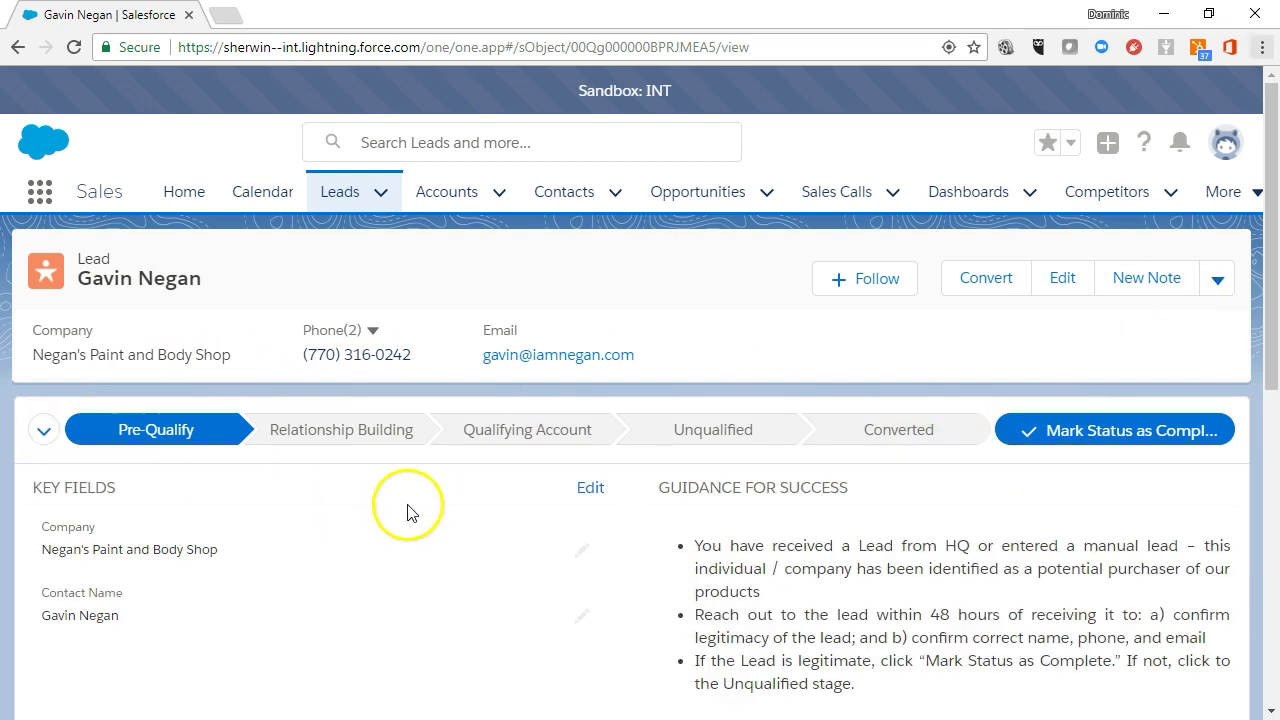
scroll(430, 512, down, 1)
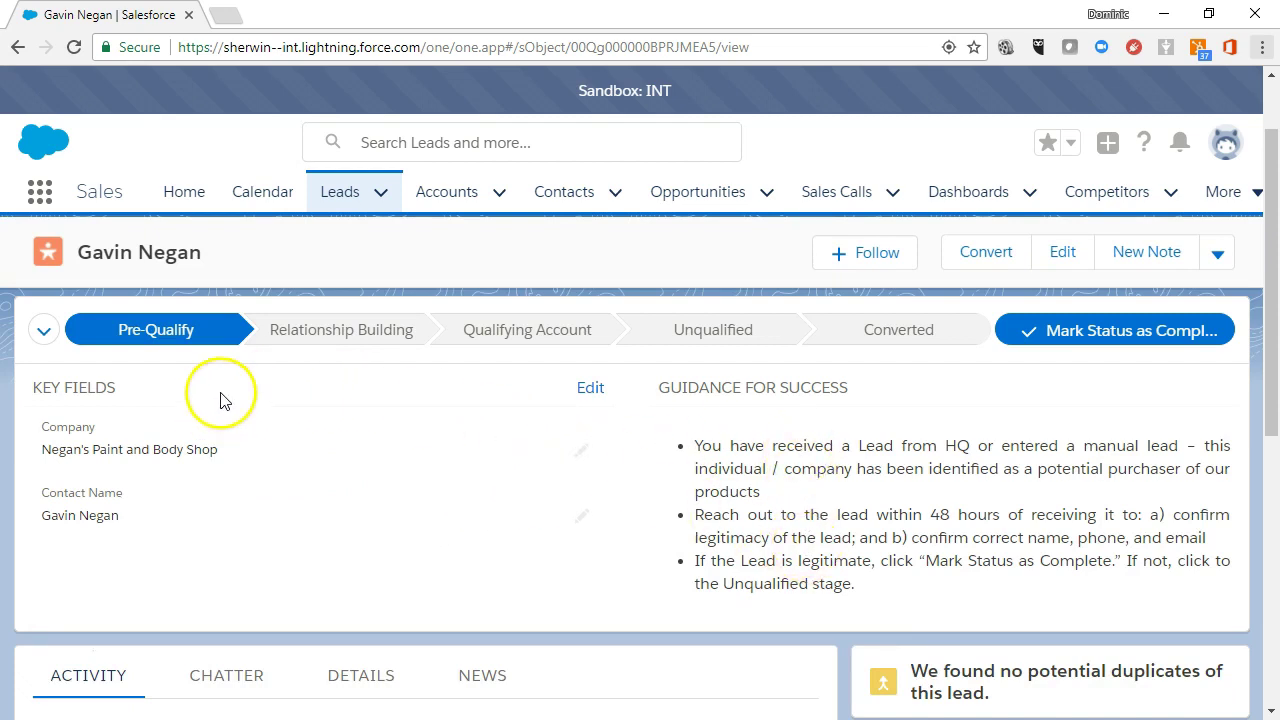
- Mark Relationship Building as the lead's current status and dismiss the notification
click(313, 339)
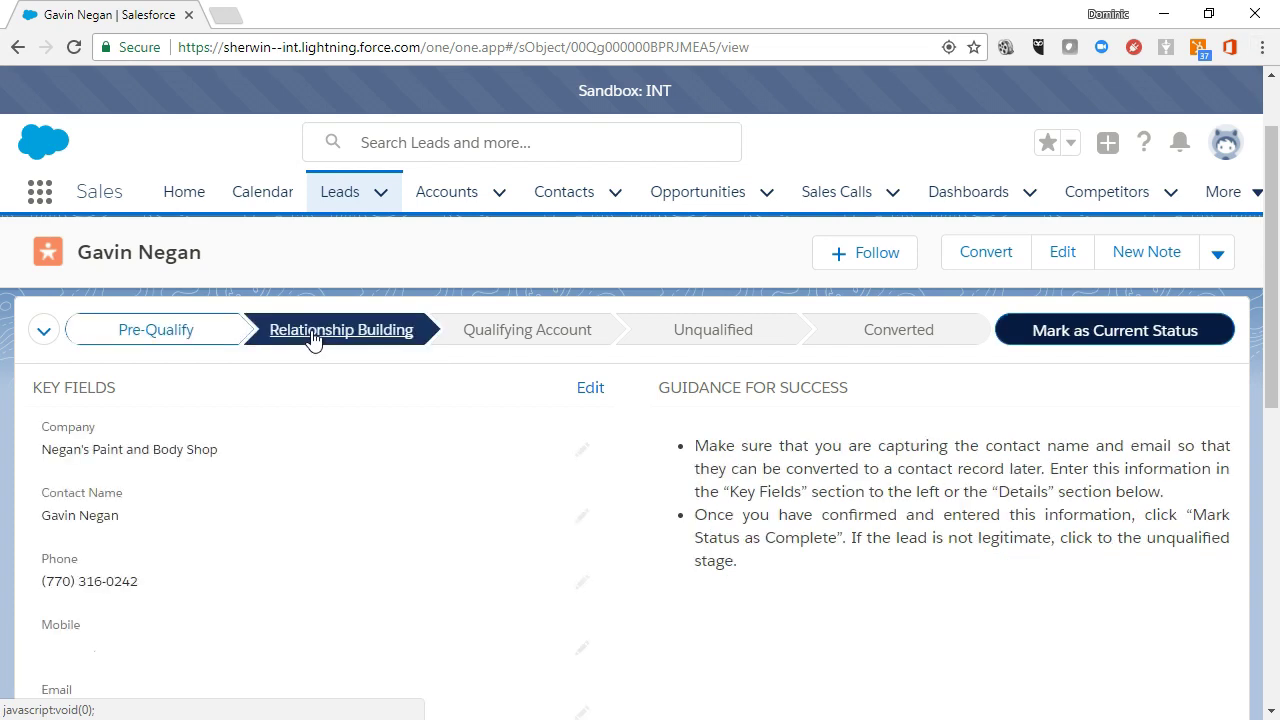
click(1119, 330)
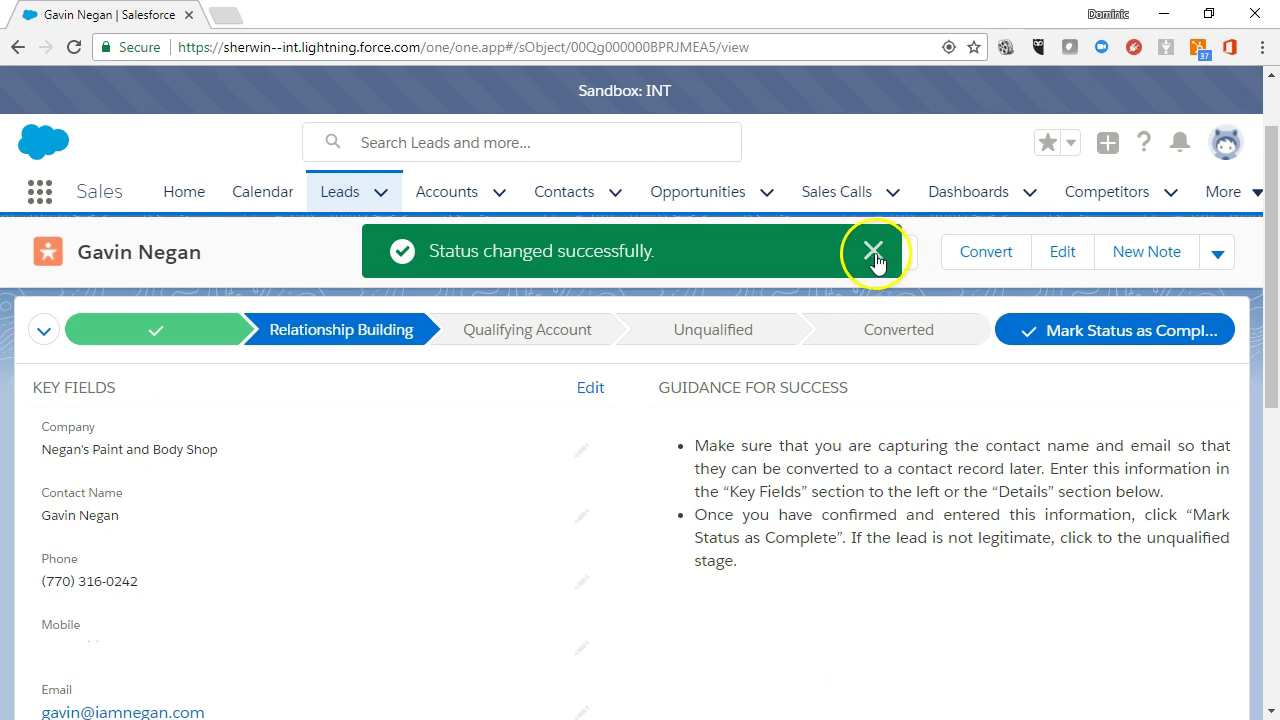
click(874, 255)
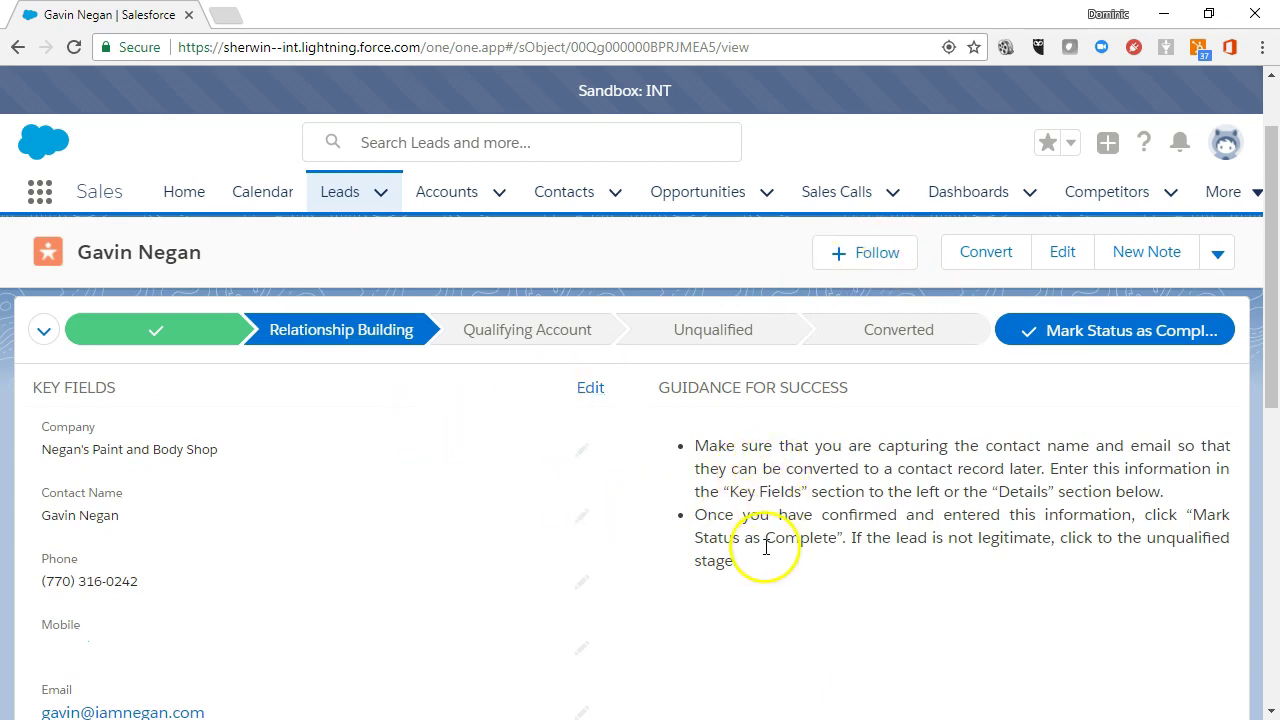
- Try to mark Qualifying Account as the lead's current status
click(541, 338)
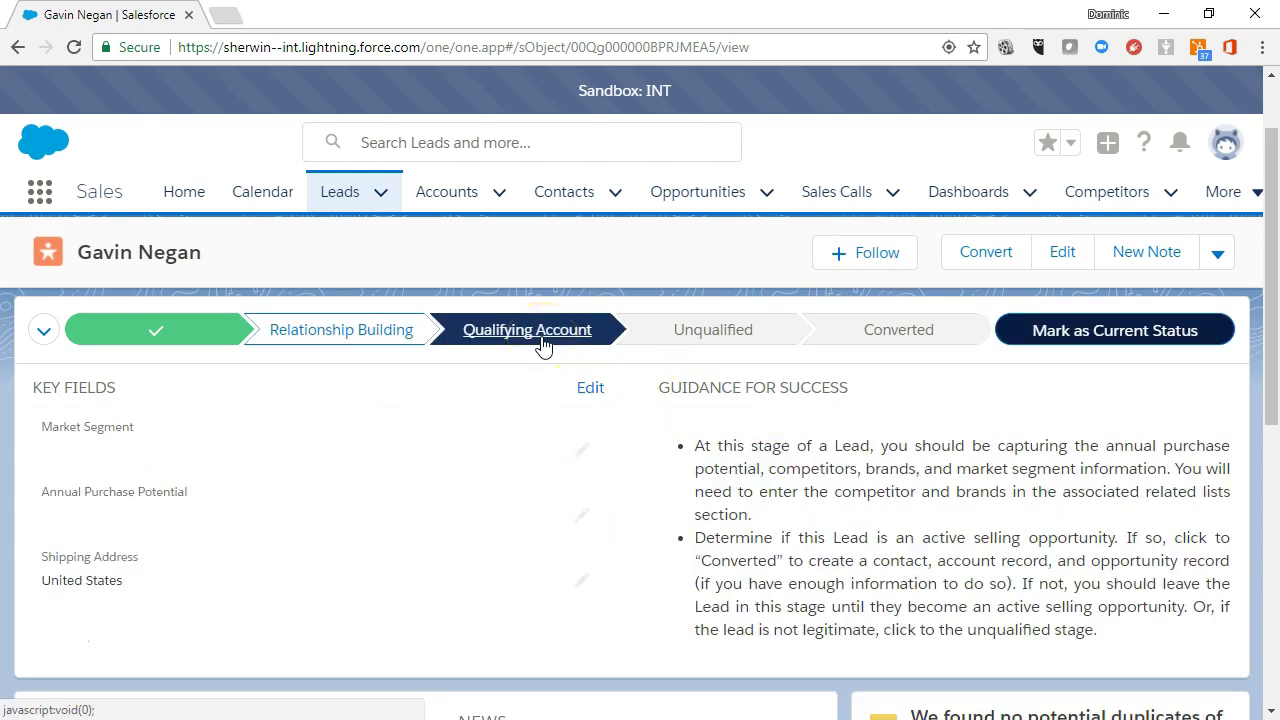
click(1073, 352)
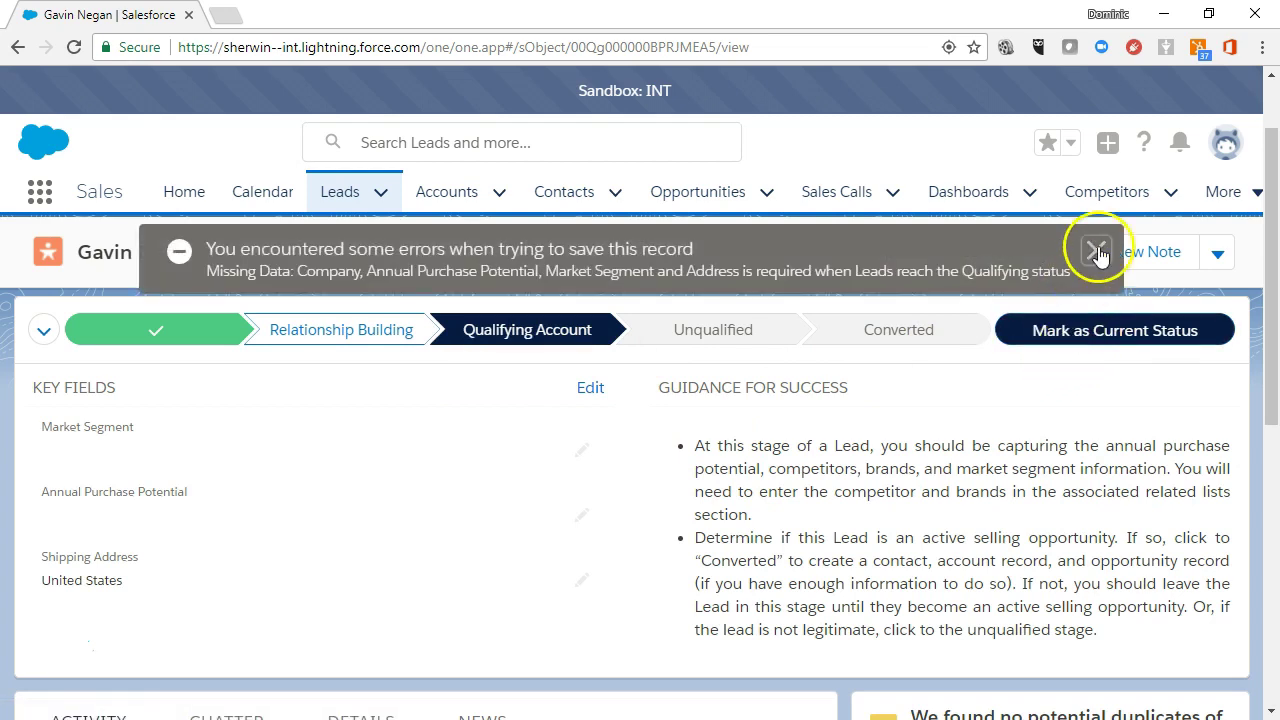
click(1097, 250)
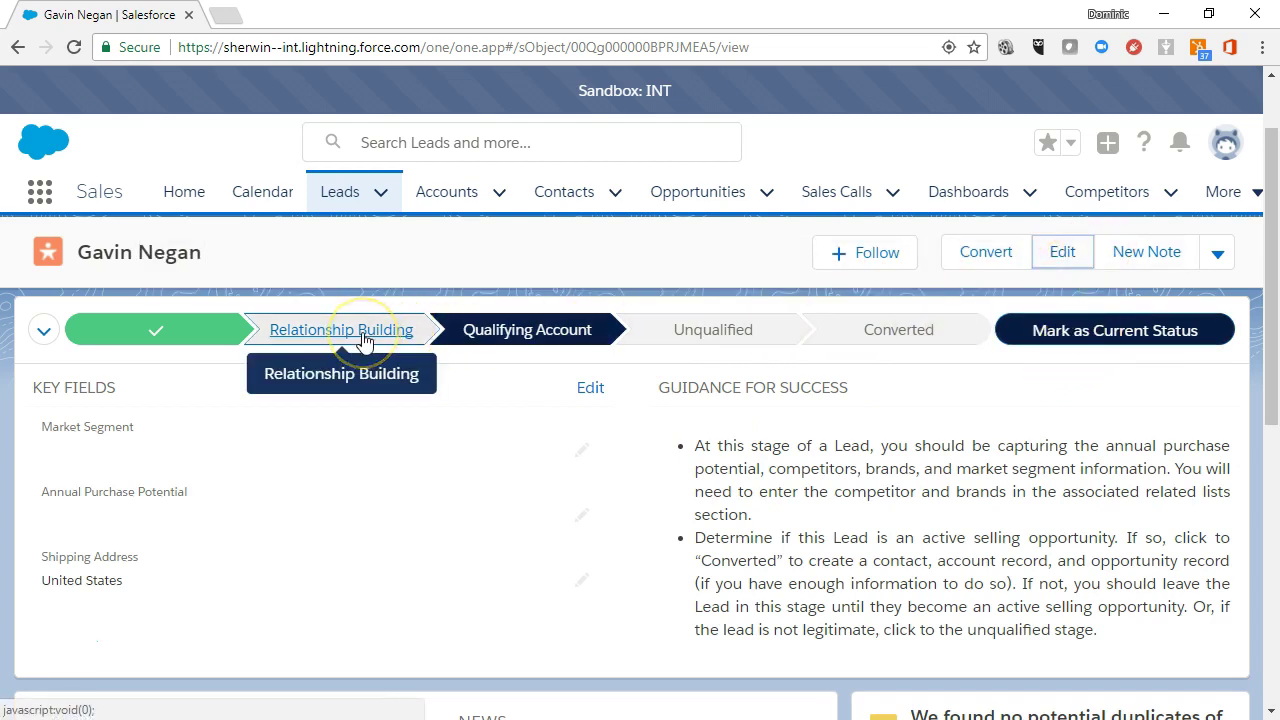
- Preview the Unqualified and Converted stages and look over the lead's activity timeline and related lists
click(665, 334)
click(878, 338)
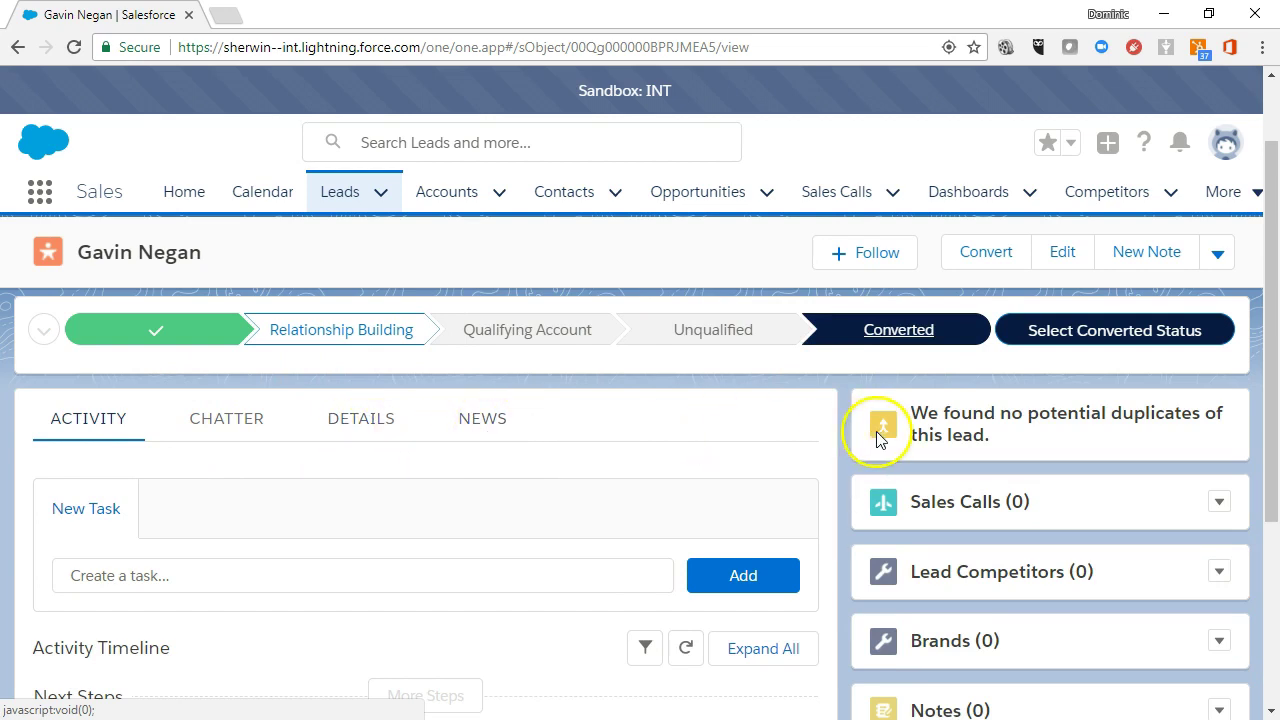
scroll(263, 490, down, 1)
scroll(200, 491, down, 2)
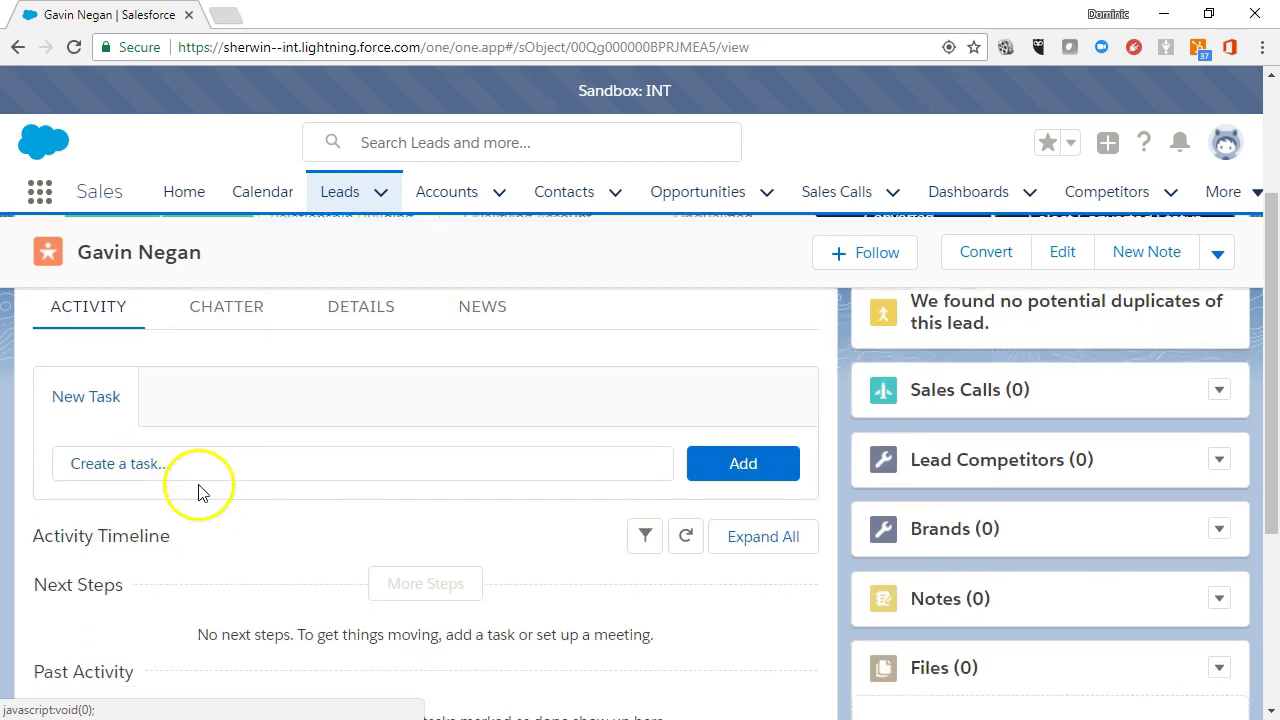
scroll(198, 520, up, 2)
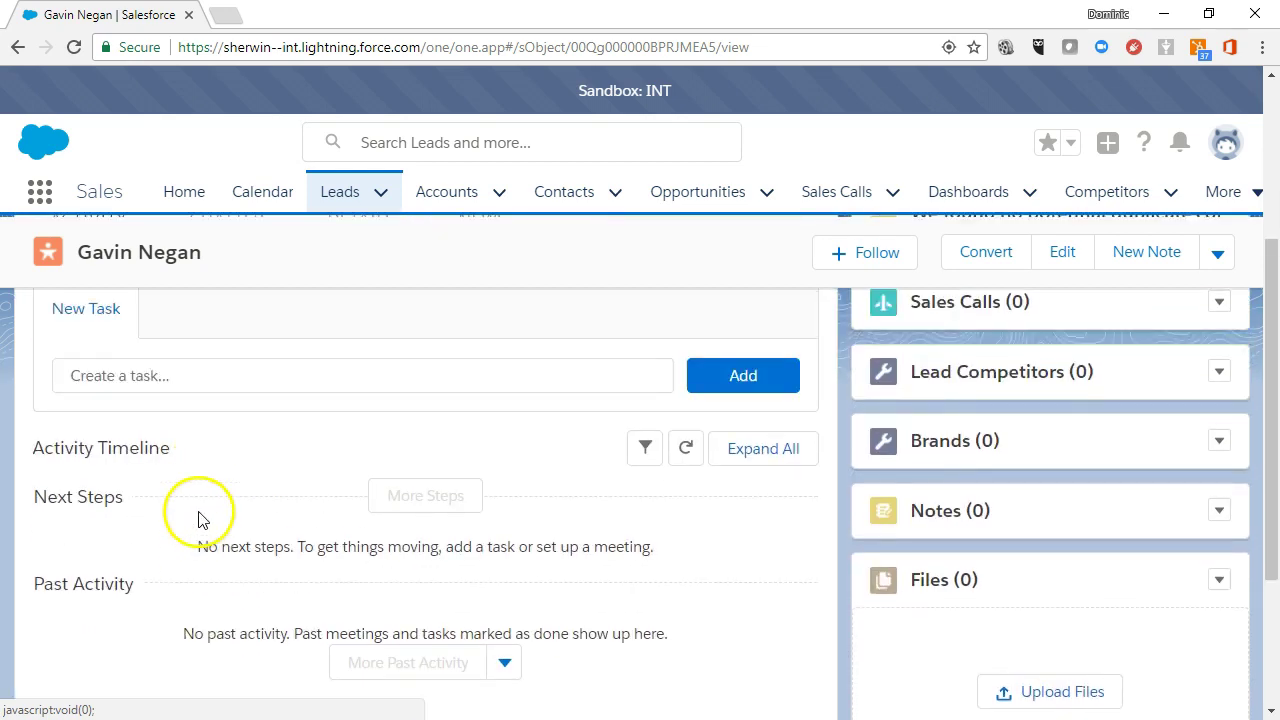
- Expand the lead's new task form and look over its subject, due date and assignment fields
click(130, 480)
scroll(205, 483, down, 5)
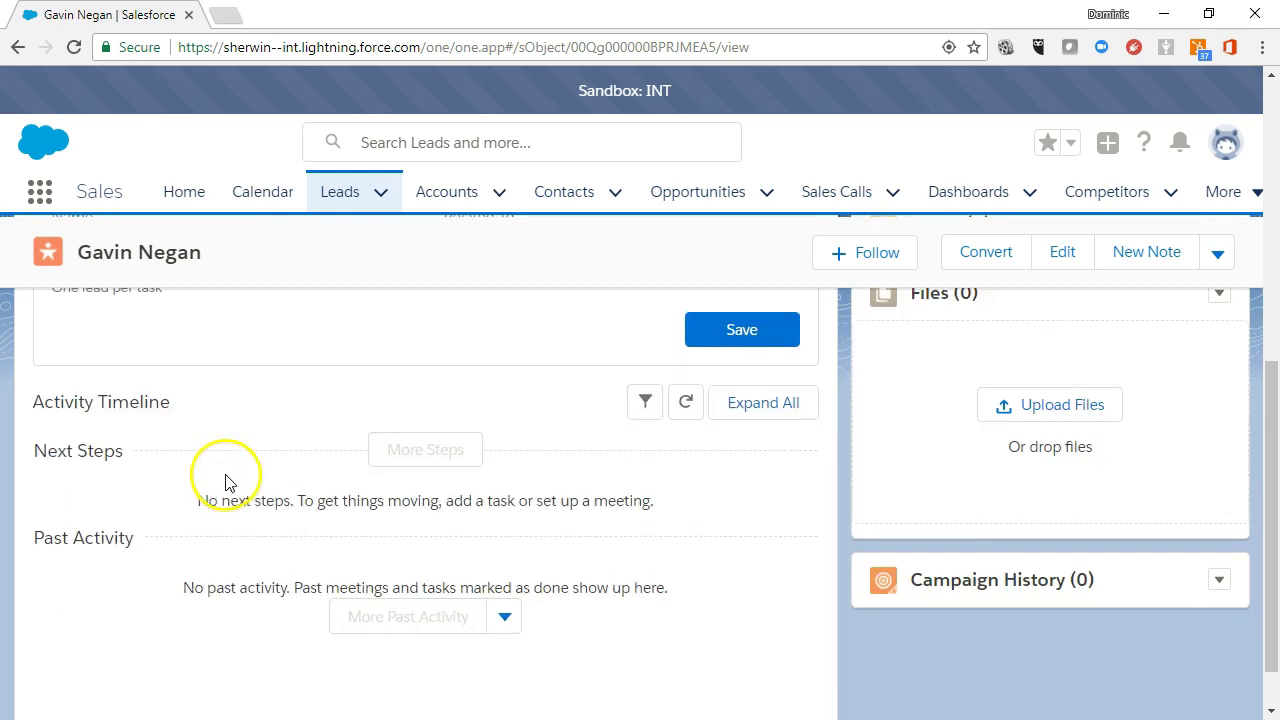
scroll(248, 483, up, 4)
click(245, 504)
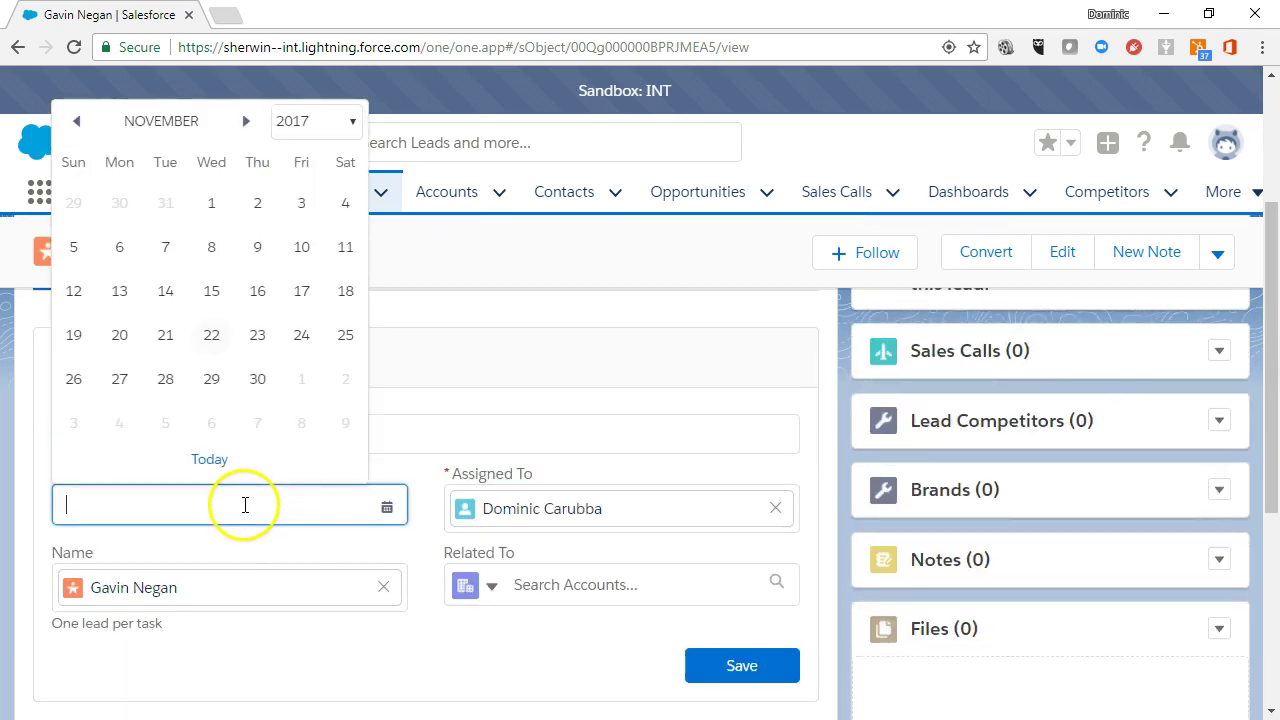
click(487, 432)
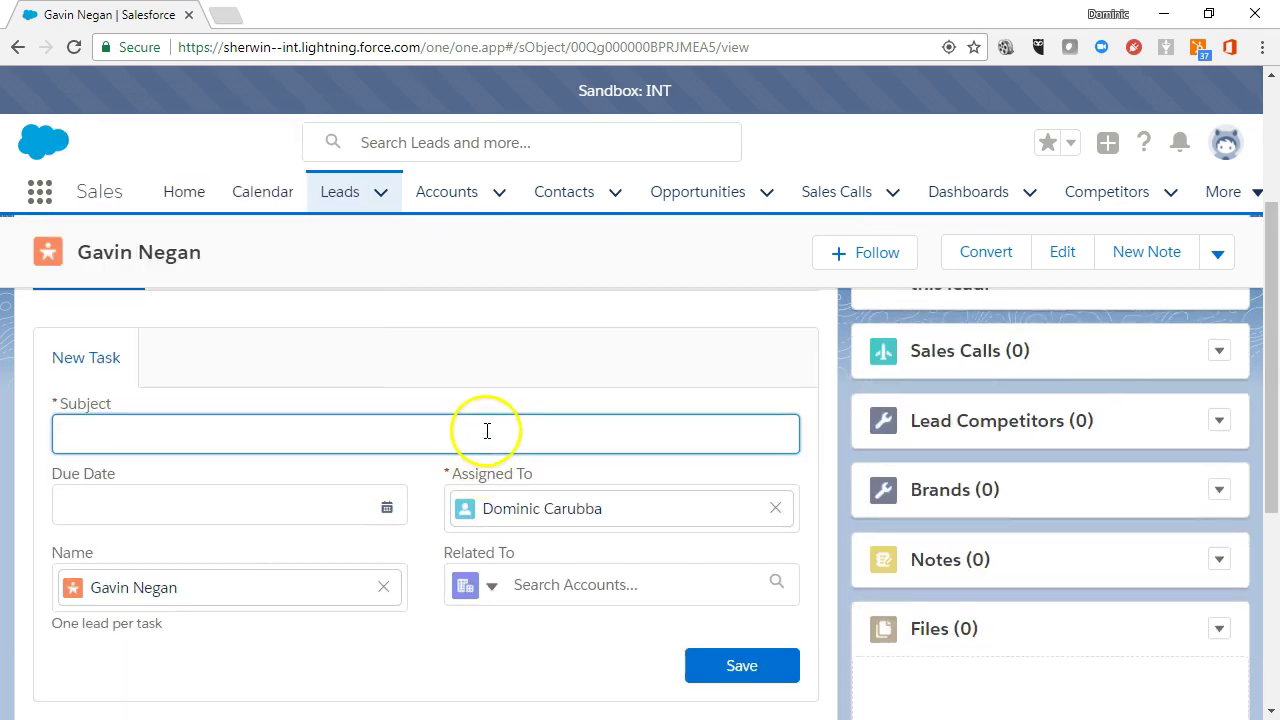
scroll(487, 431, up, 1)
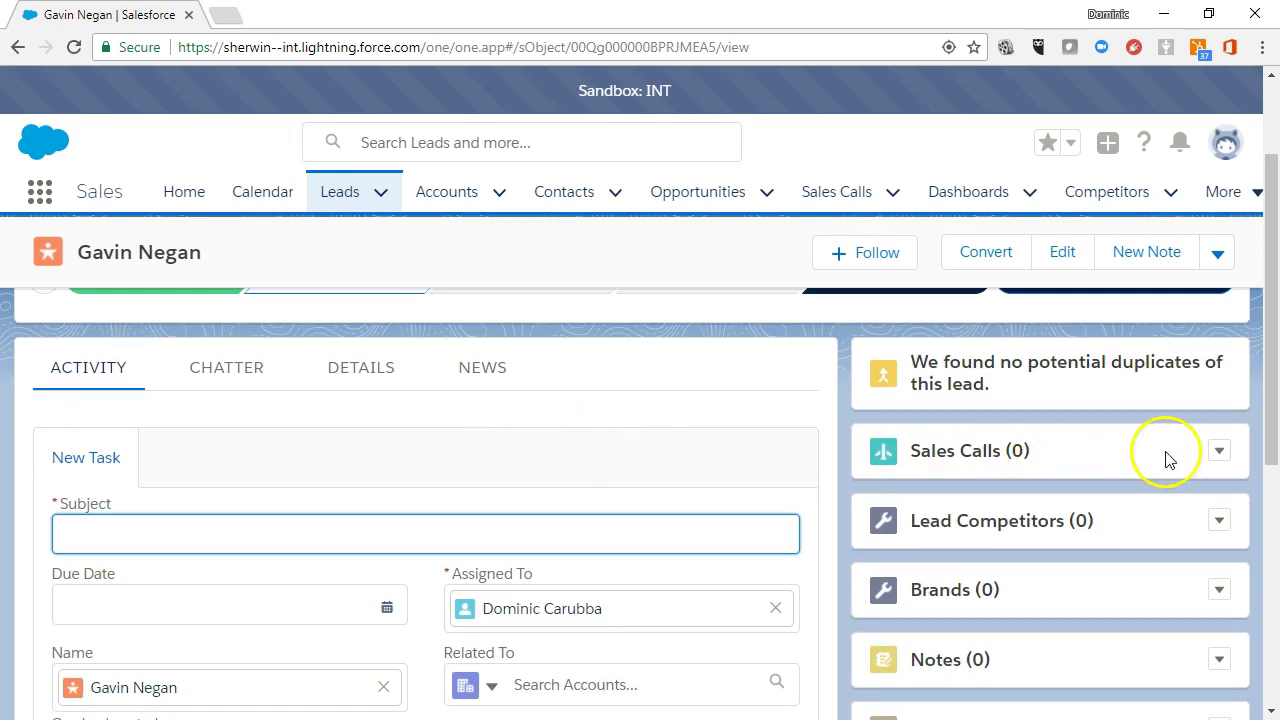
- Check the available action for the lead's Sales Calls list and view the Chatter post composer
click(1221, 455)
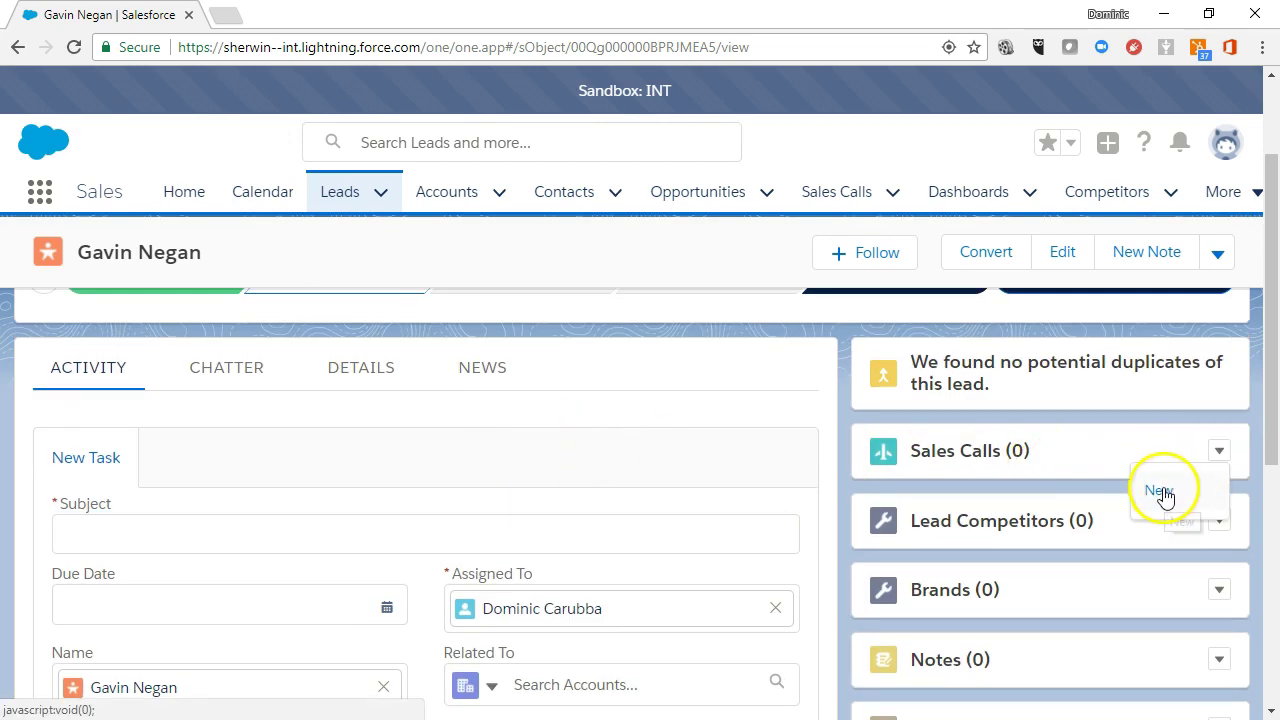
click(221, 370)
click(171, 516)
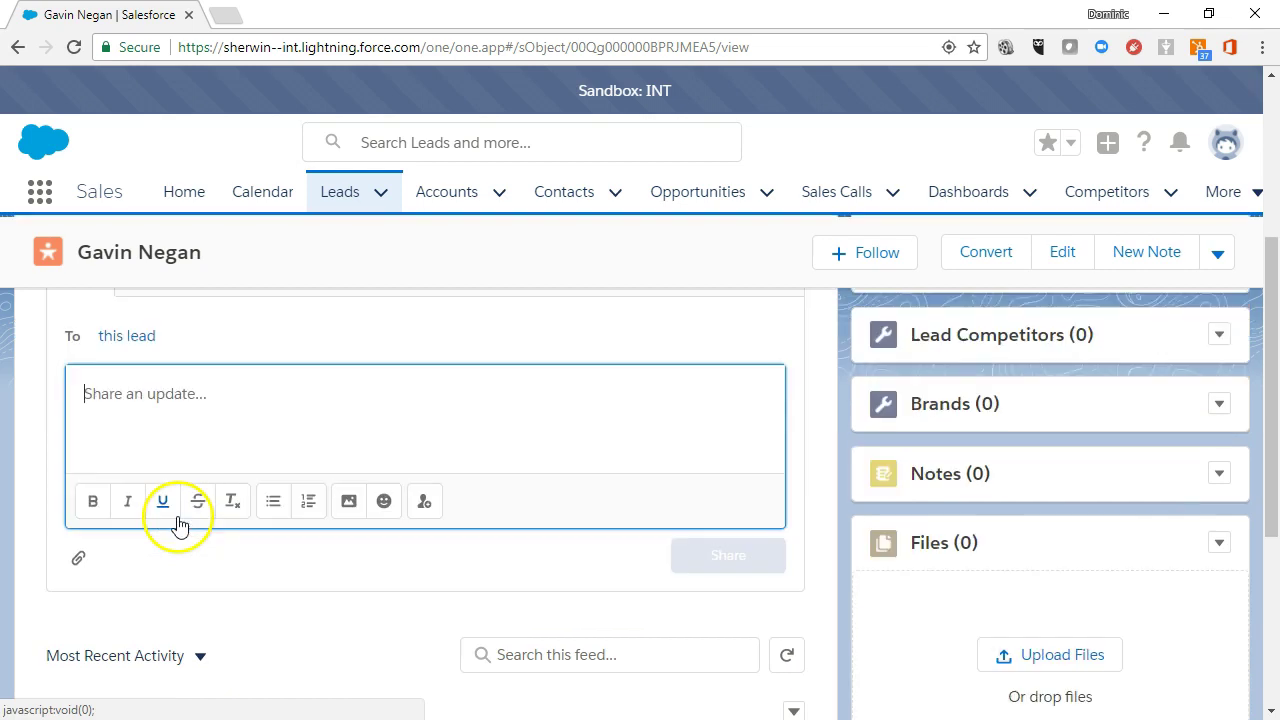
scroll(187, 431, up, 2)
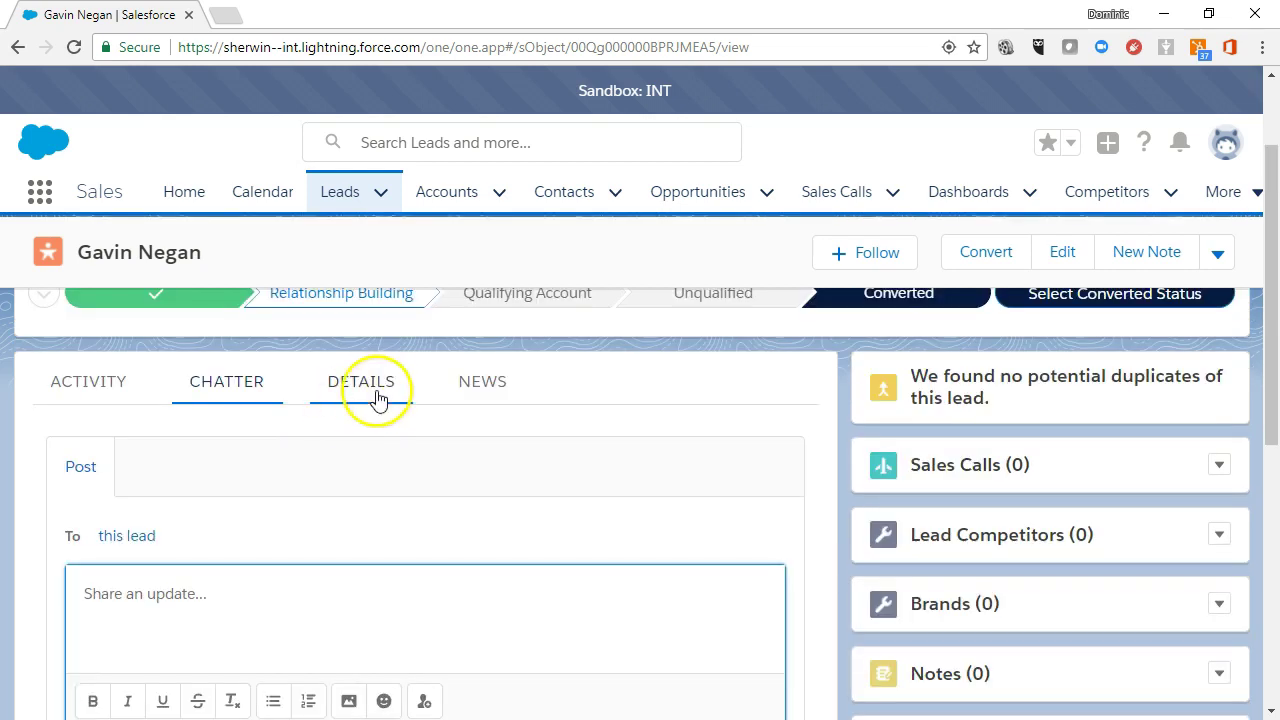
- Review the lead's details through Address Information, and view its News content with the Twitter section collapsed
click(384, 397)
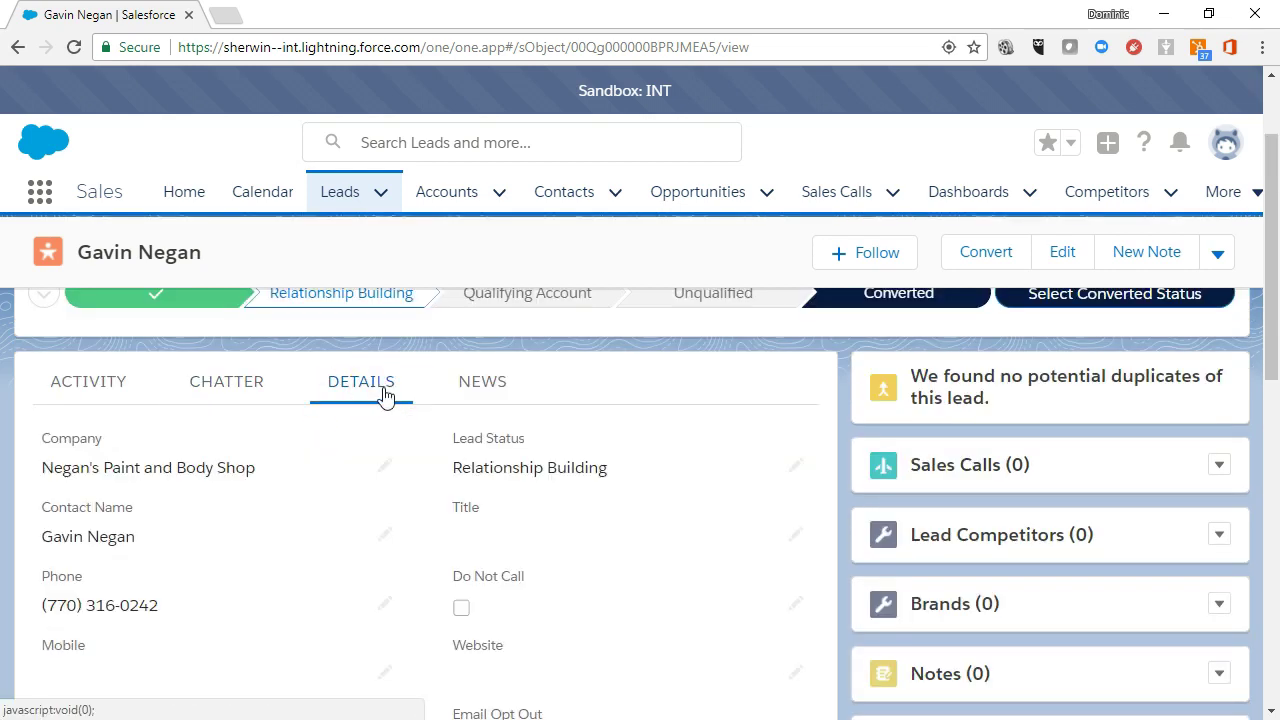
scroll(388, 430, down, 8)
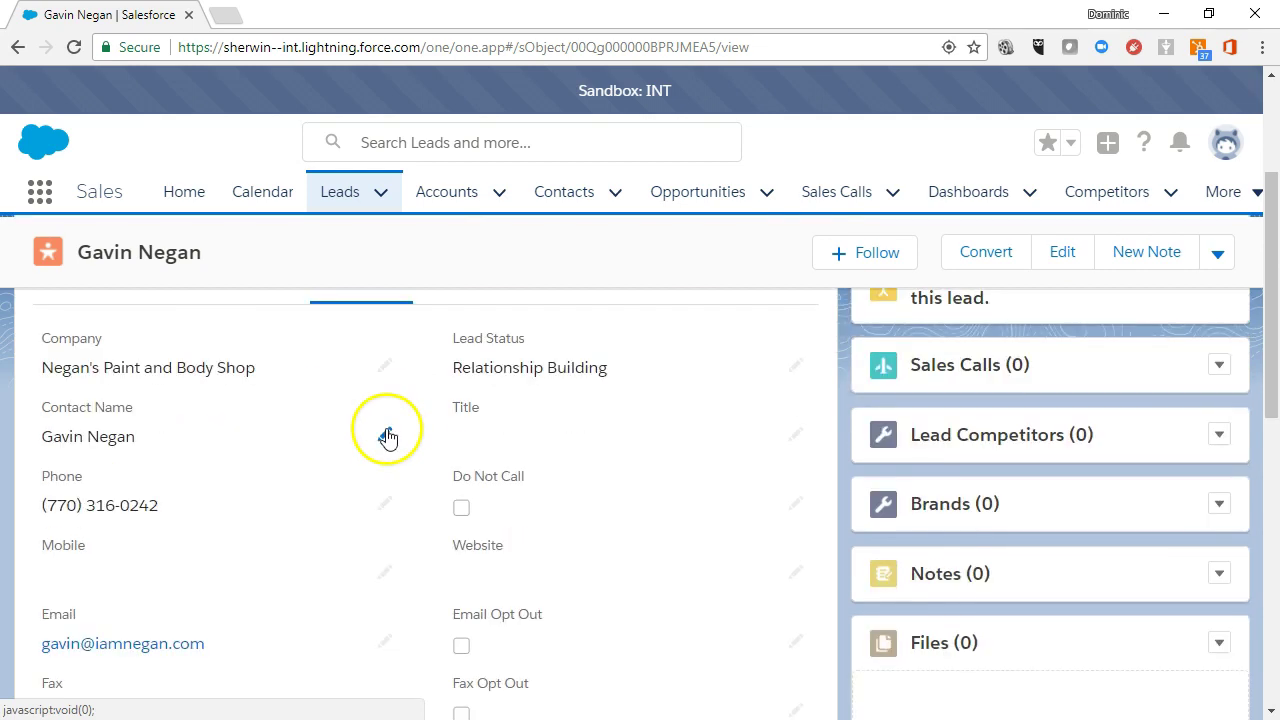
scroll(390, 437, down, 3)
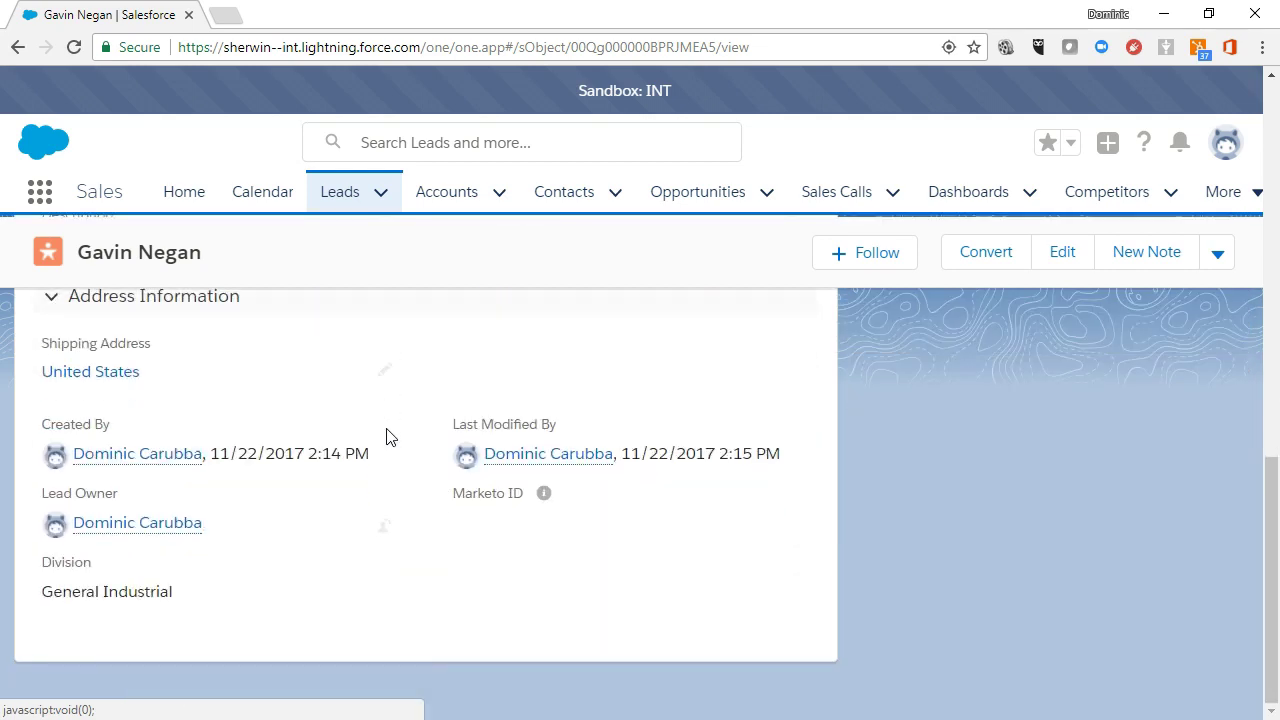
scroll(388, 437, up, 5)
scroll(389, 437, down, 4)
click(63, 410)
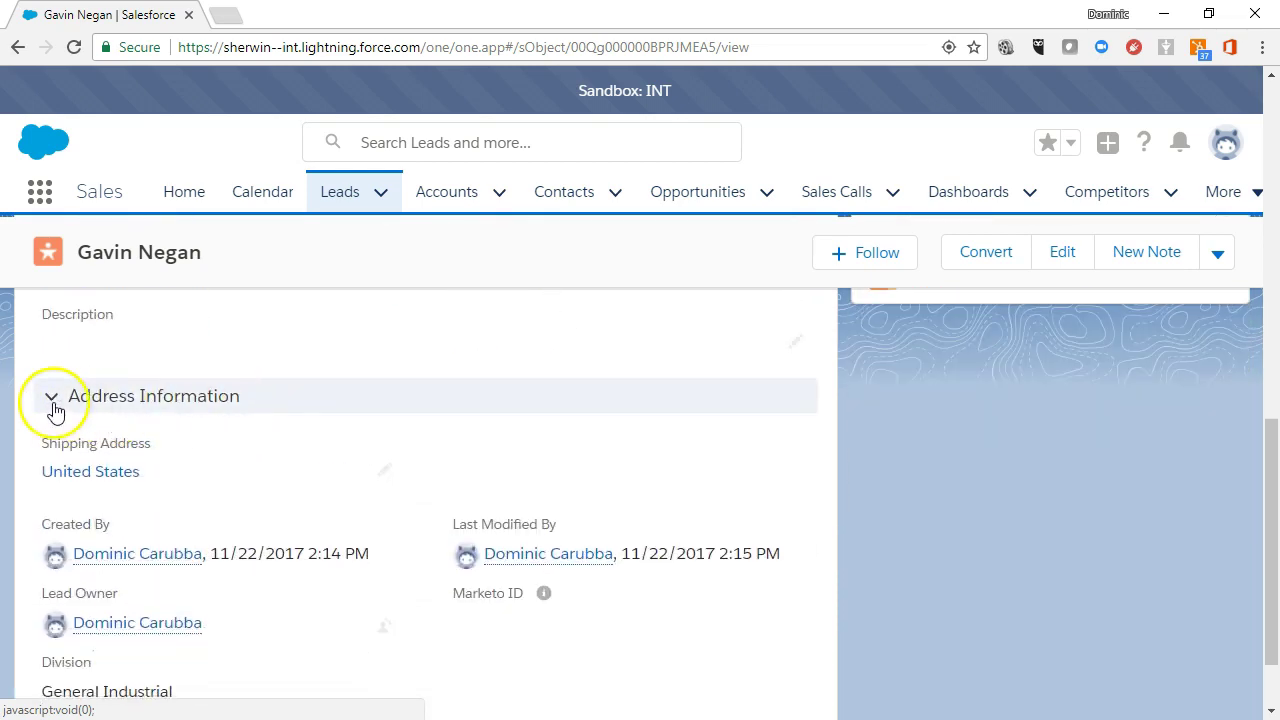
scroll(157, 409, up, 10)
click(488, 430)
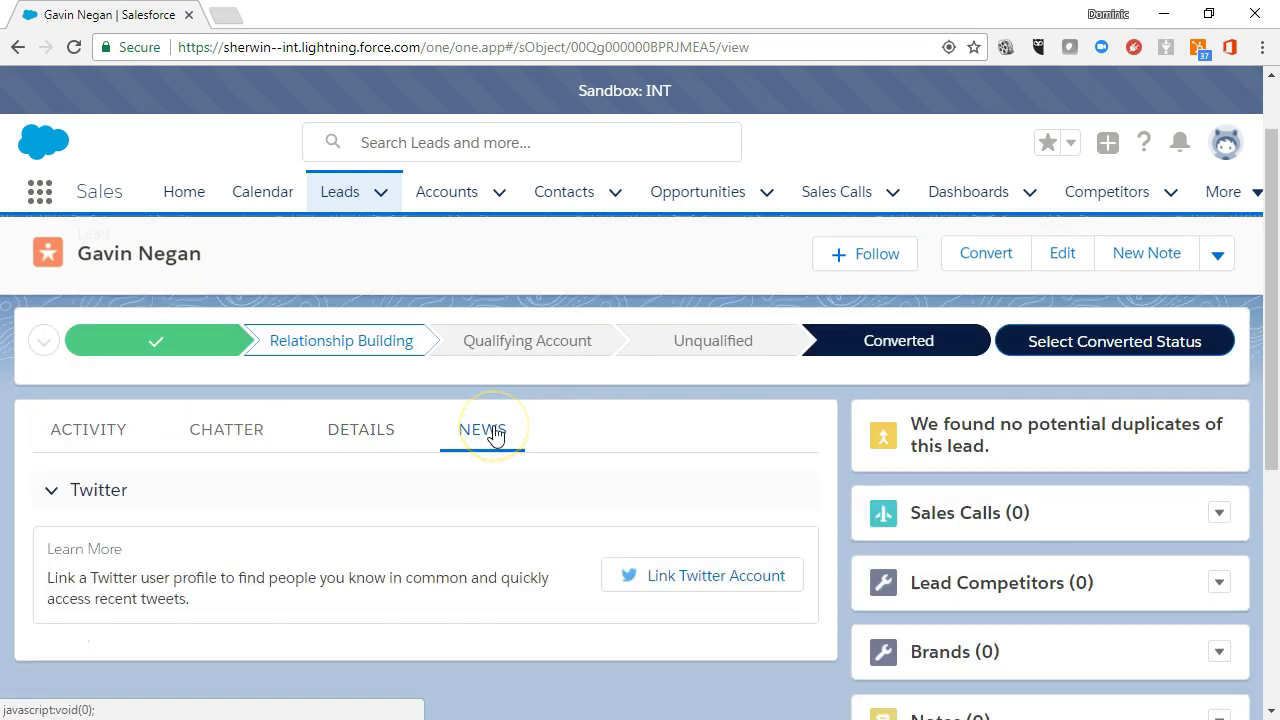
click(53, 492)
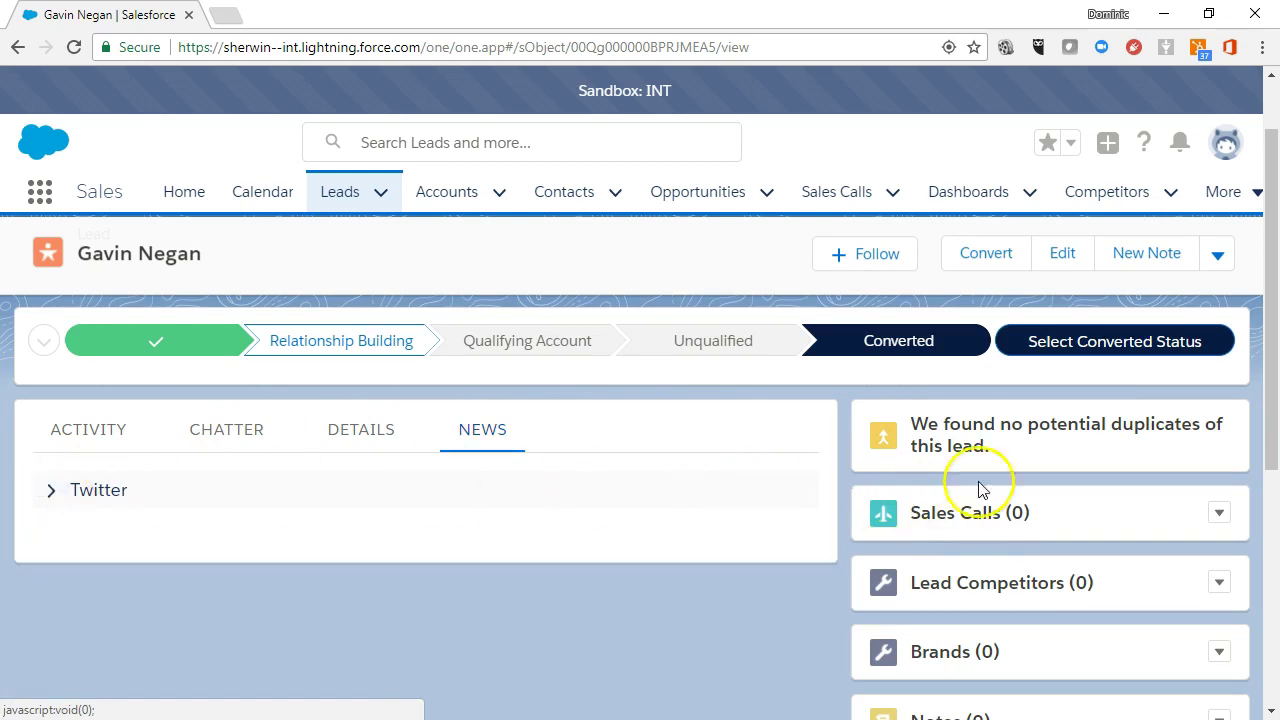
- Look through the lead's related lists and the actions offered for Sales Calls and Brands
drag(1260, 414, 1268, 485)
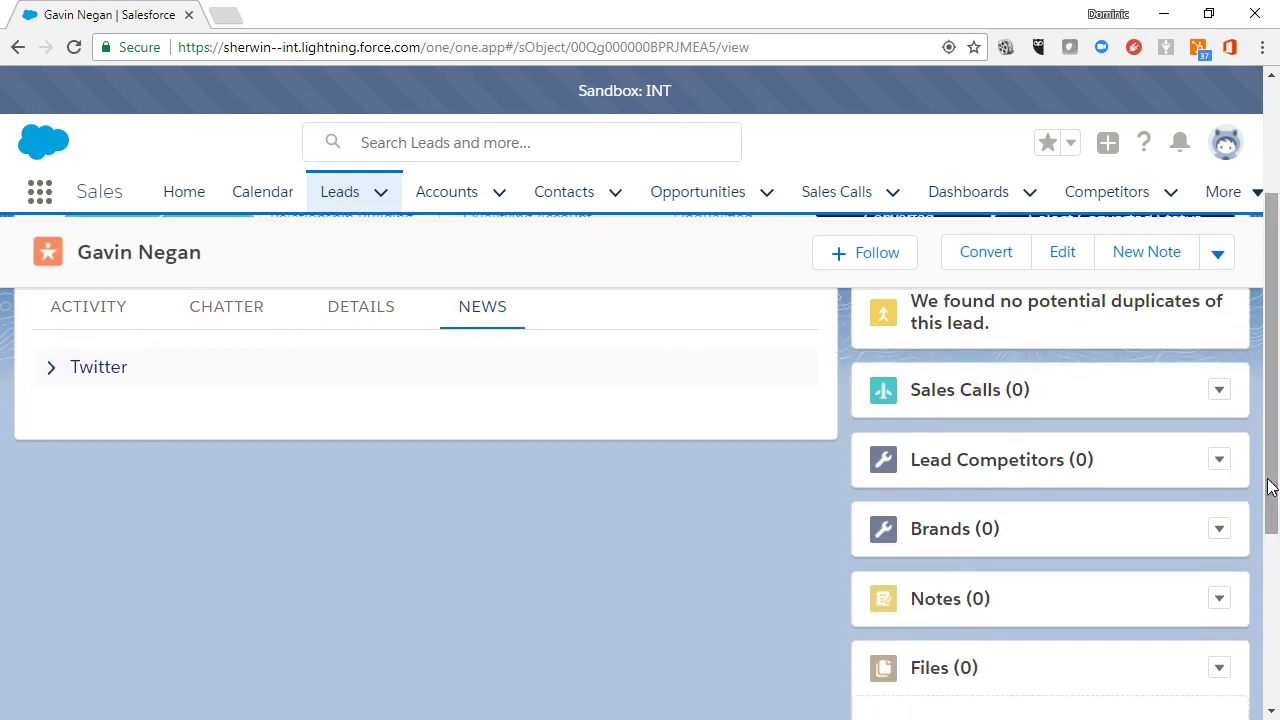
drag(1272, 484, 1271, 634)
scroll(722, 387, up, 4)
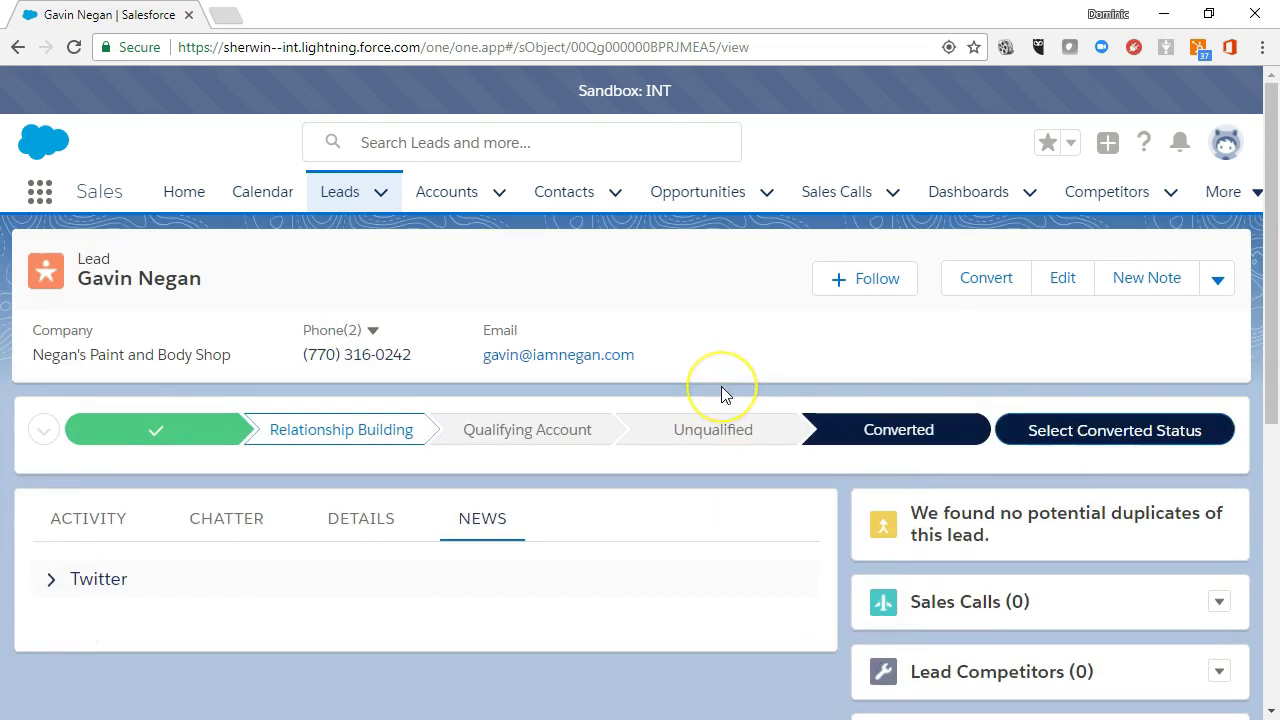
click(1219, 601)
scroll(1120, 590, down, 3)
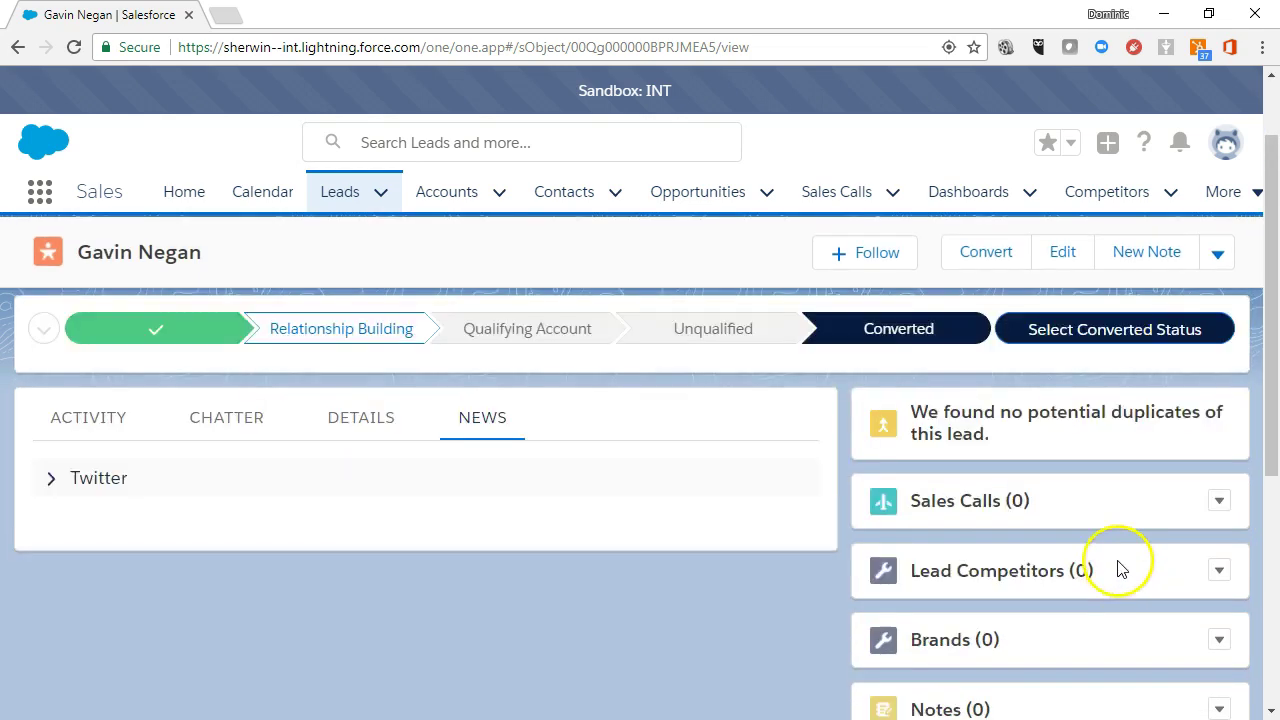
click(1219, 441)
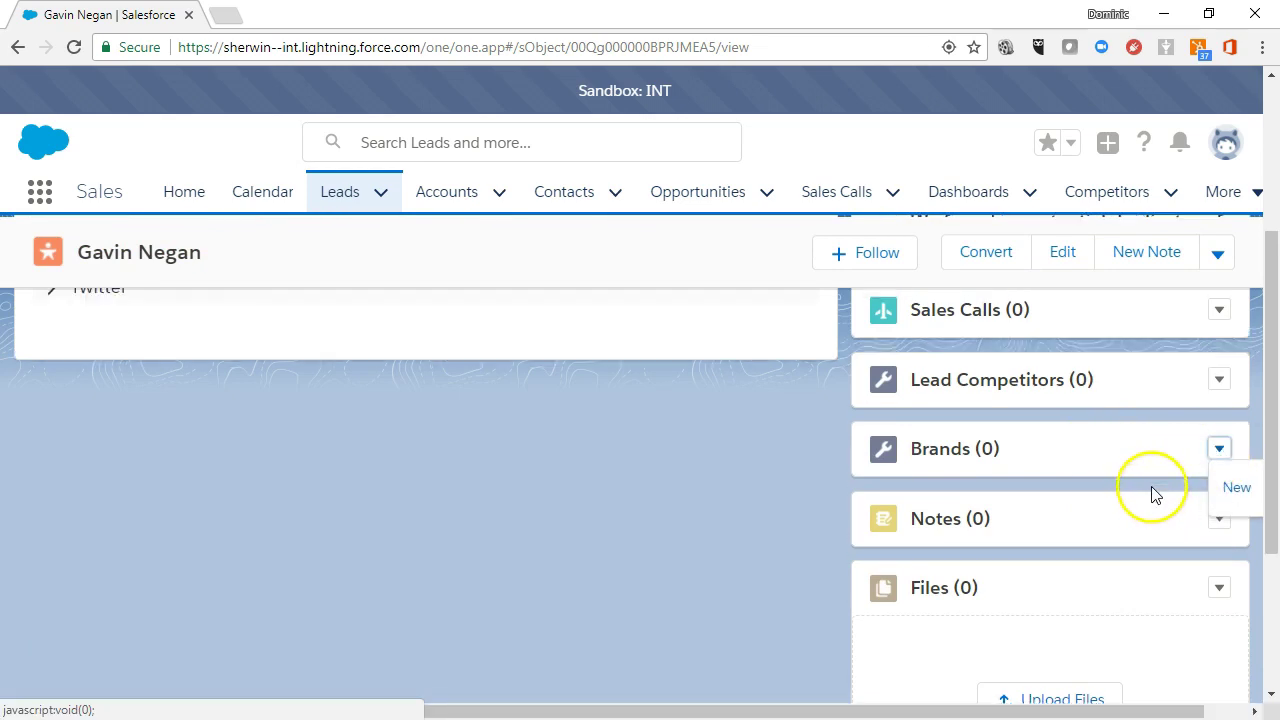
scroll(1150, 480, up, 3)
- Edit the lead to set its market segment to Electronics and save the record
click(1074, 284)
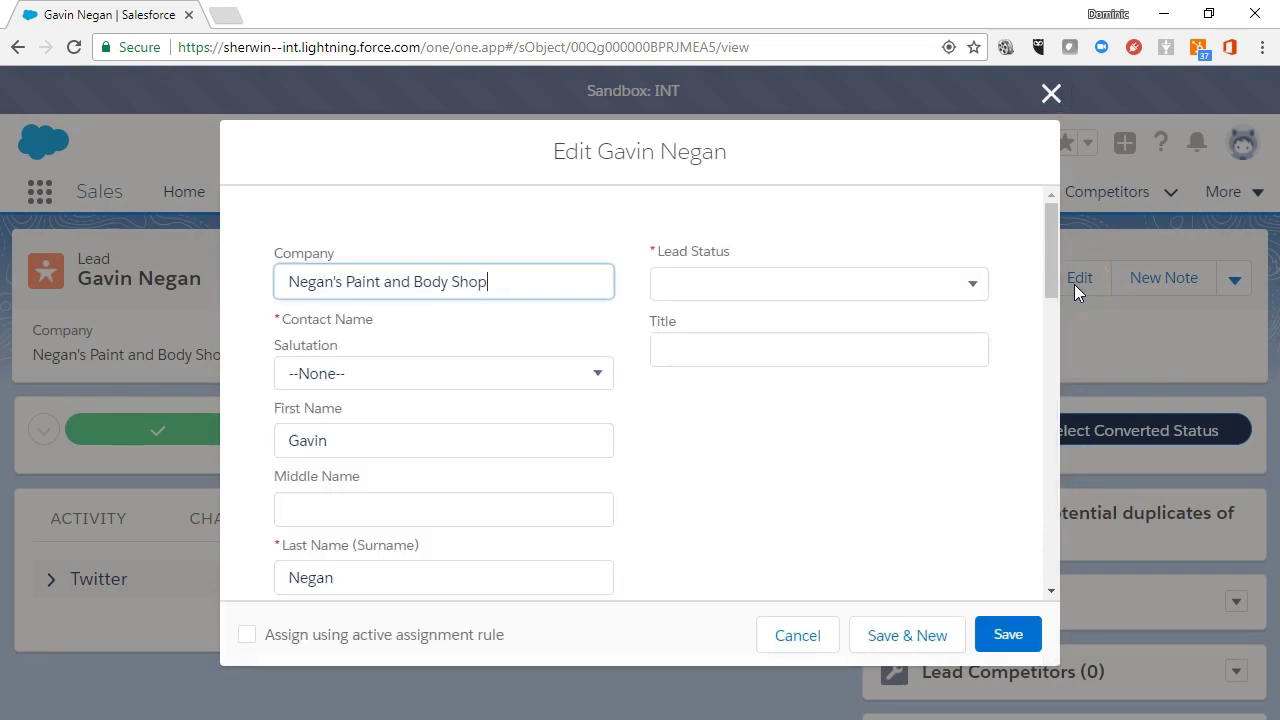
drag(1053, 246, 1042, 390)
click(1010, 632)
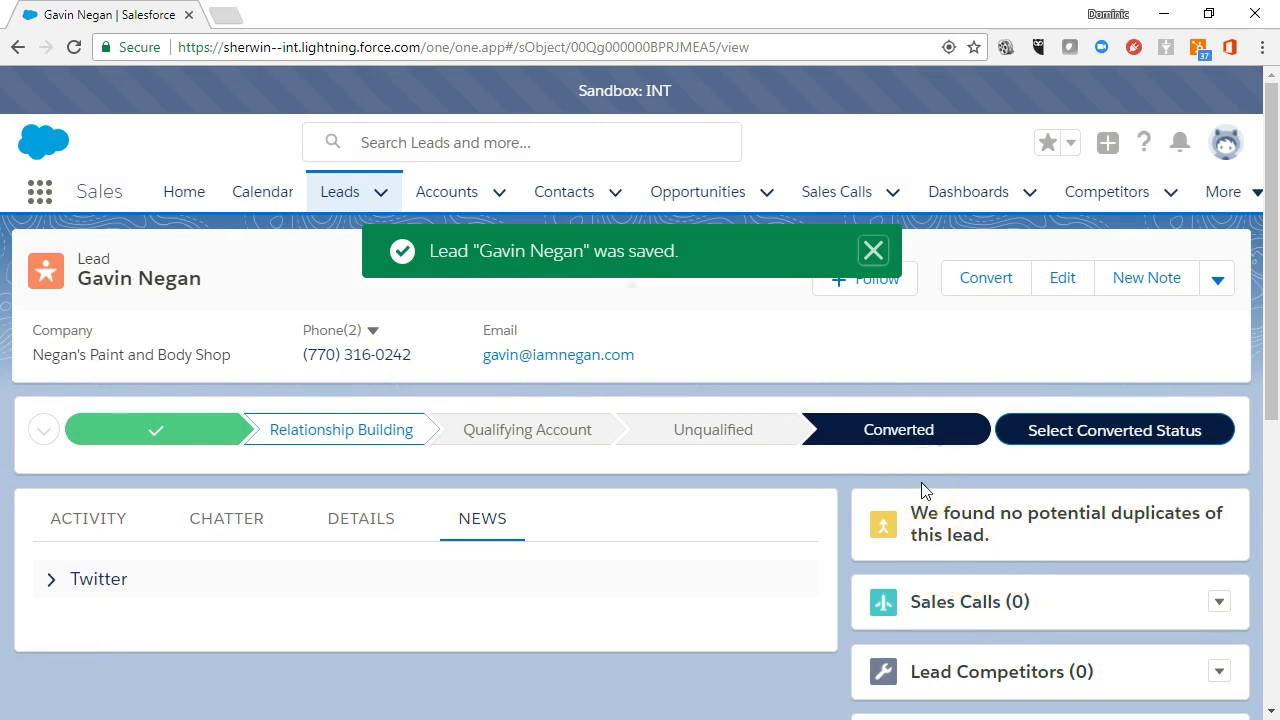
- Select the Qualifying Account stage on the lead's path and try to mark it as the current status
click(525, 430)
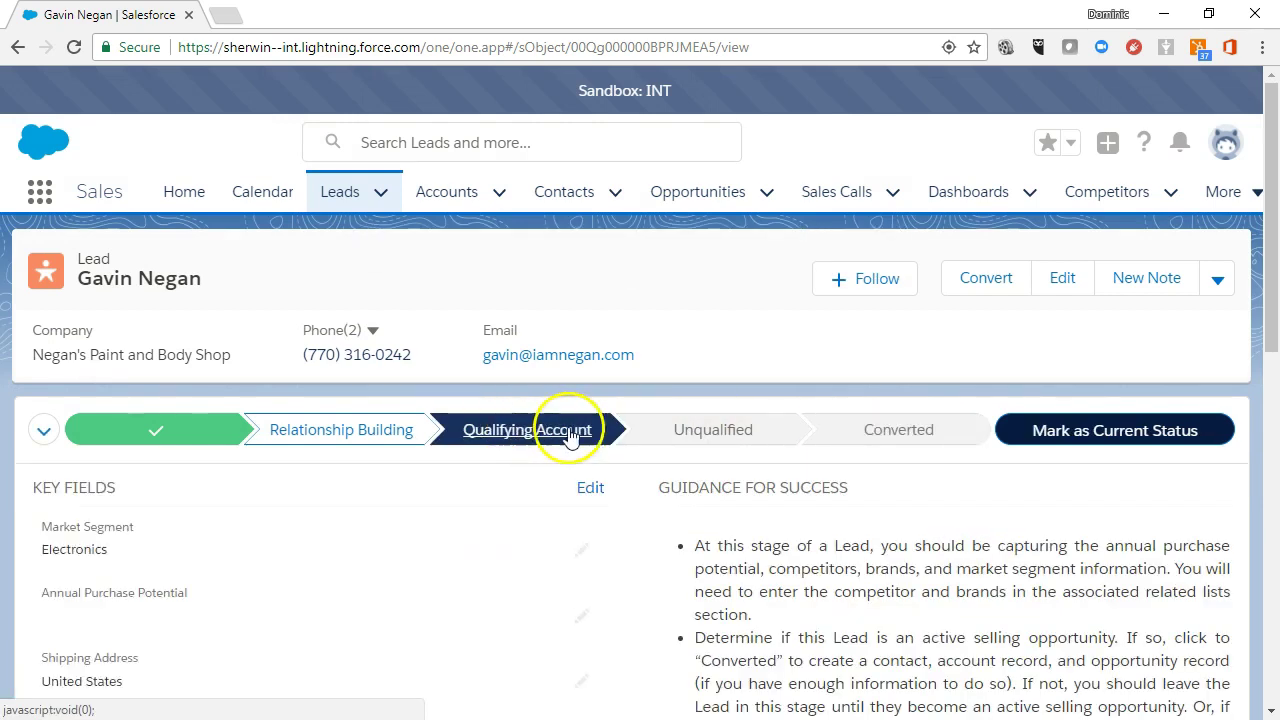
click(1050, 432)
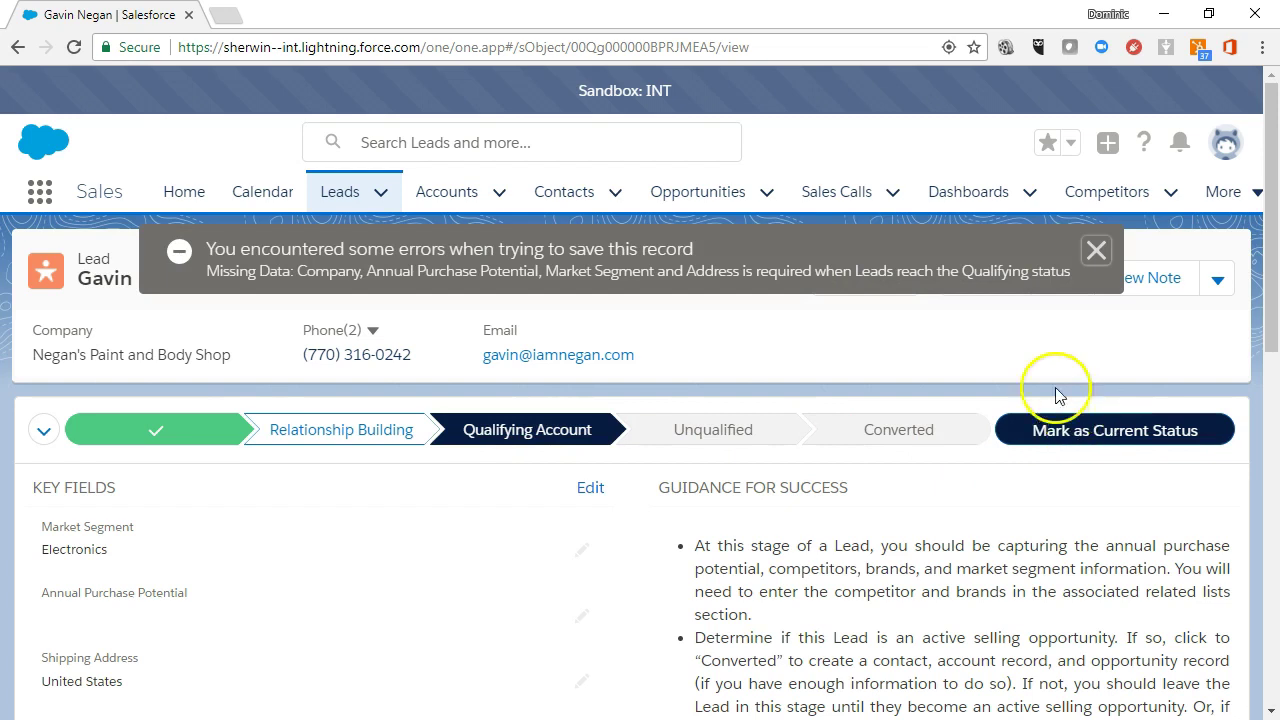
click(1096, 250)
- Set the lead's annual purchase potential to 56,000 in the key fields, look up its shipping address, and save
scroll(430, 520, down, 1)
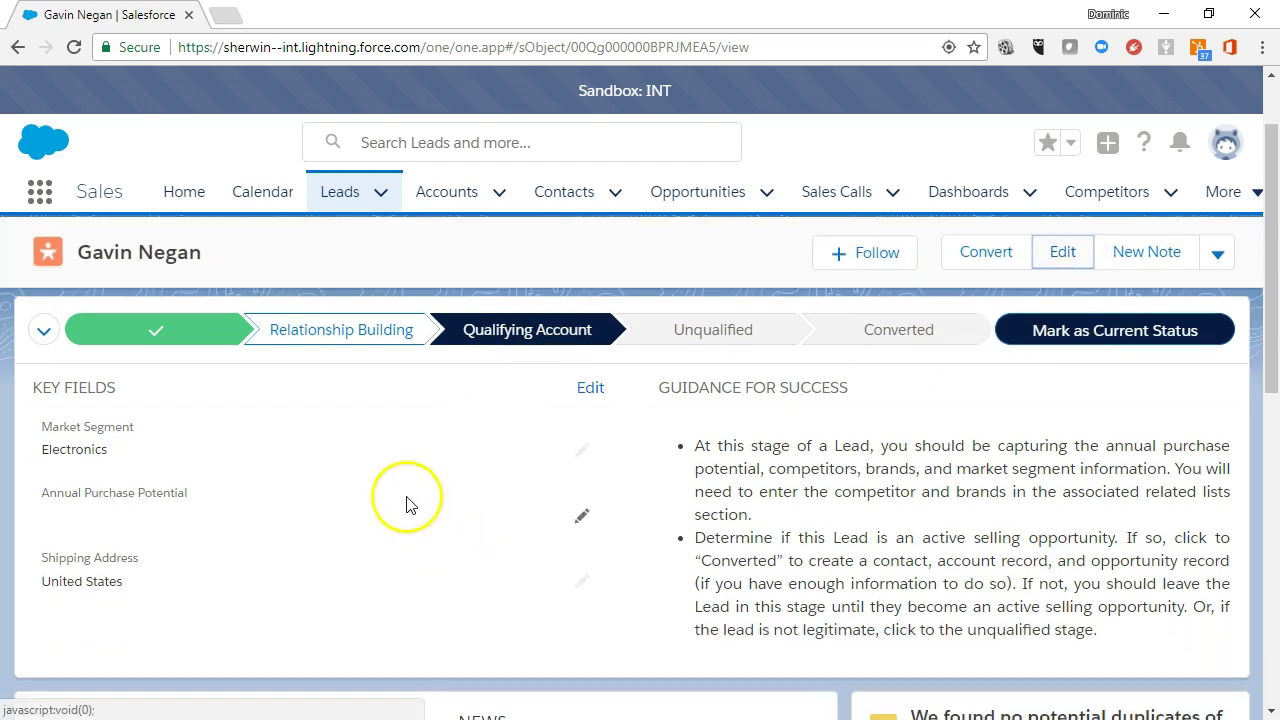
click(584, 521)
click(227, 551)
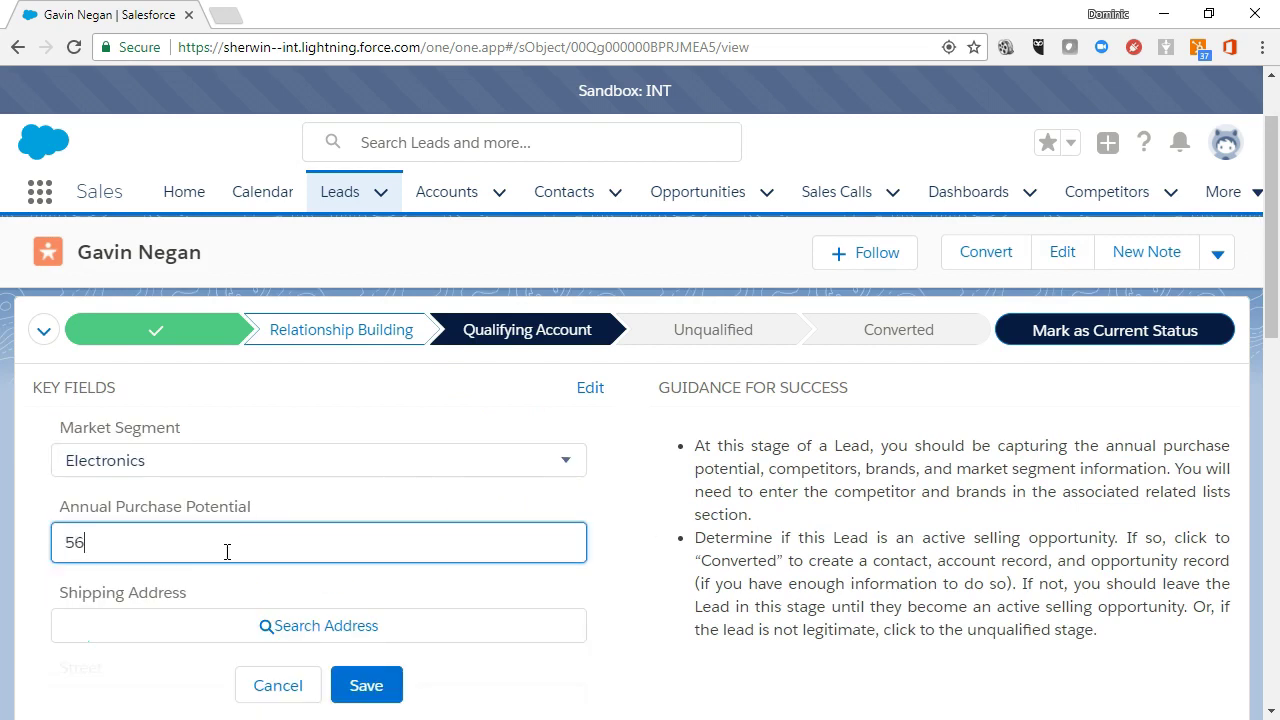
scroll(245, 551, down, 1)
click(308, 527)
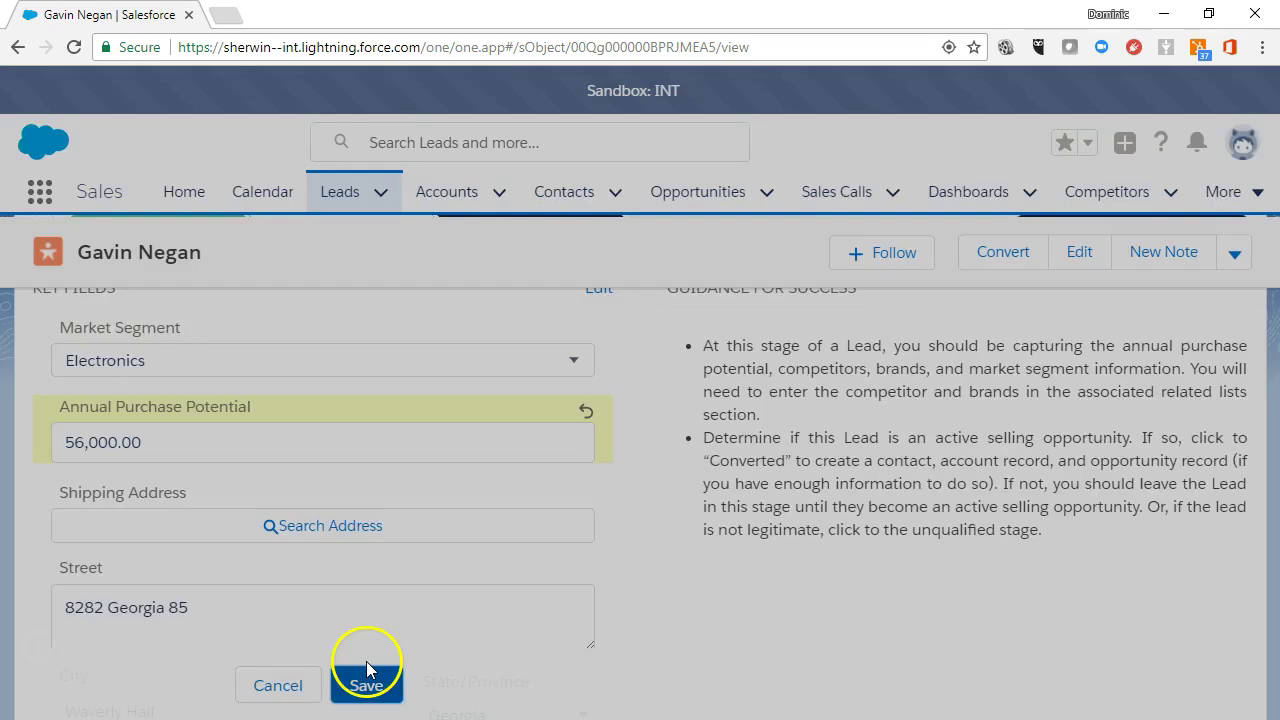
click(366, 672)
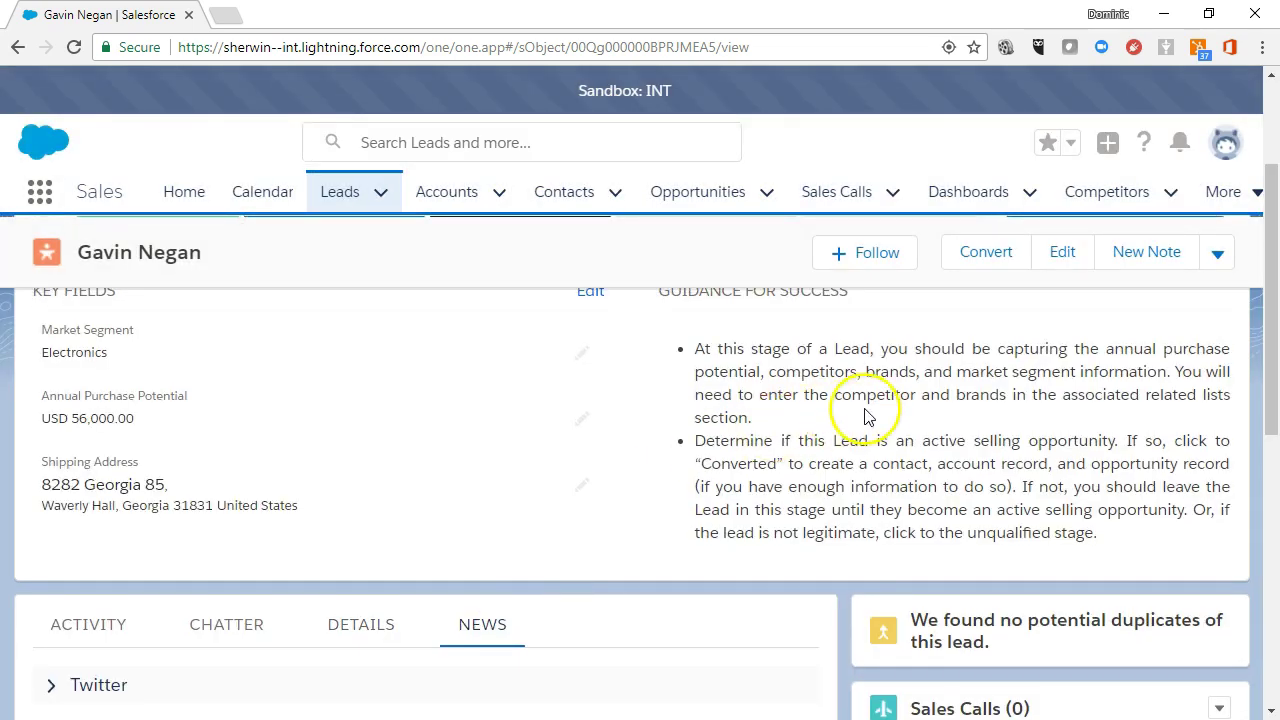
- Start converting the lead, check the existing-account option, and keep creating a new account for Negan's Paint and Body Shop
scroll(880, 400, up, 2)
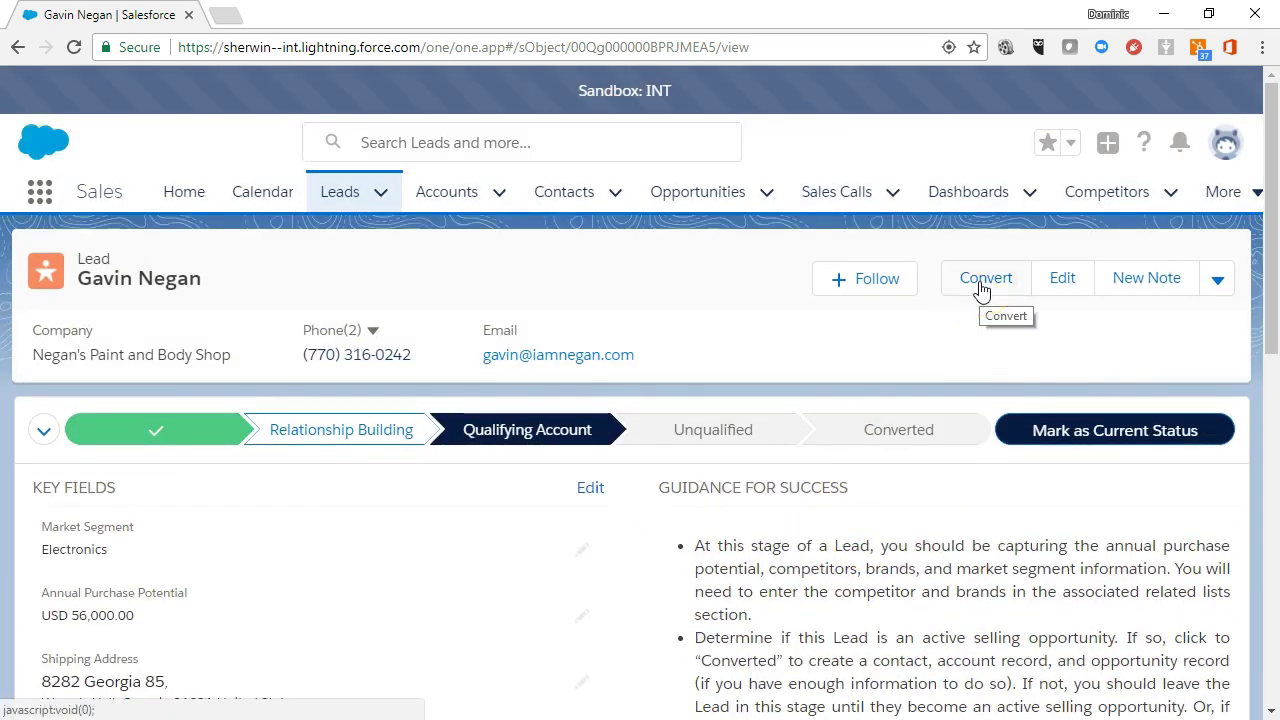
click(983, 282)
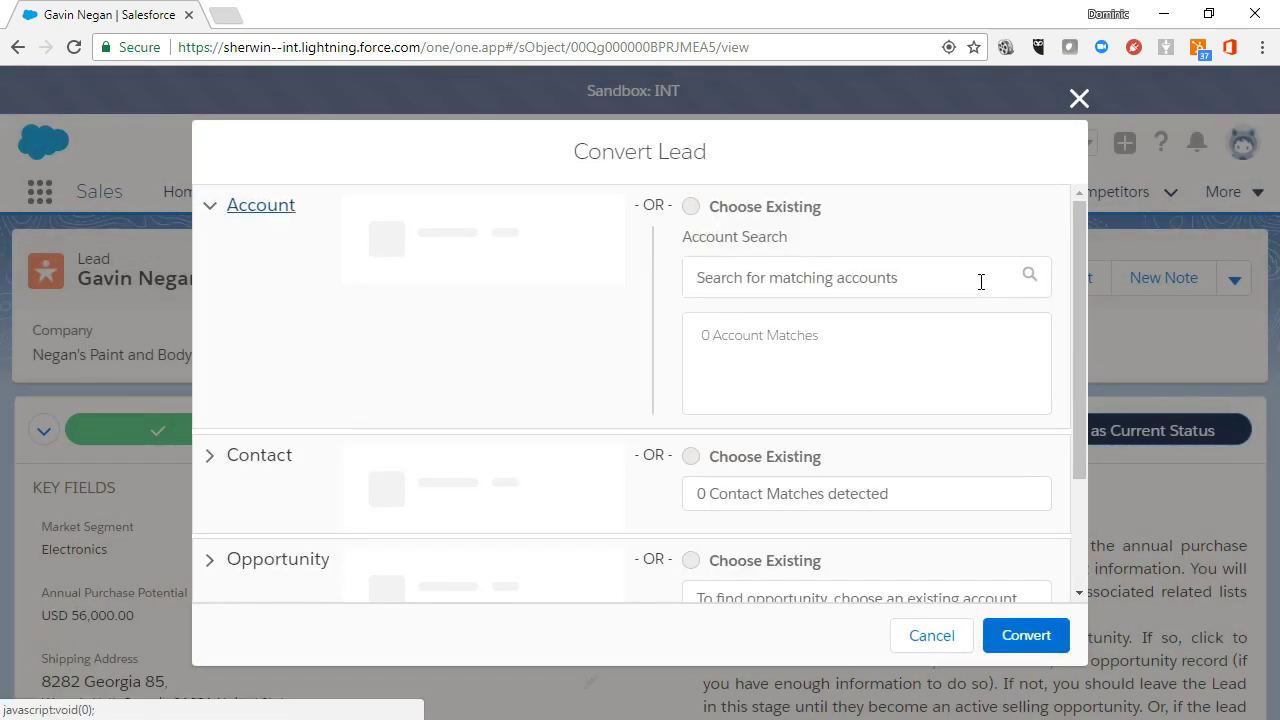
click(740, 276)
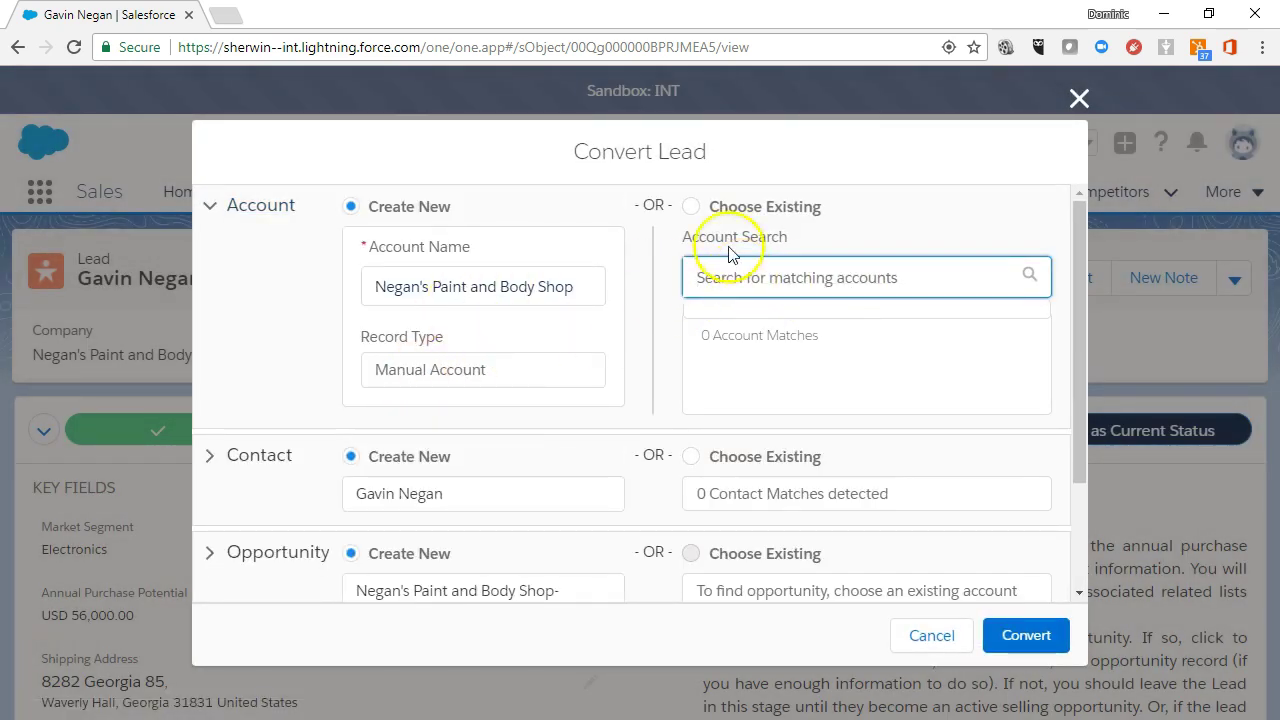
click(692, 207)
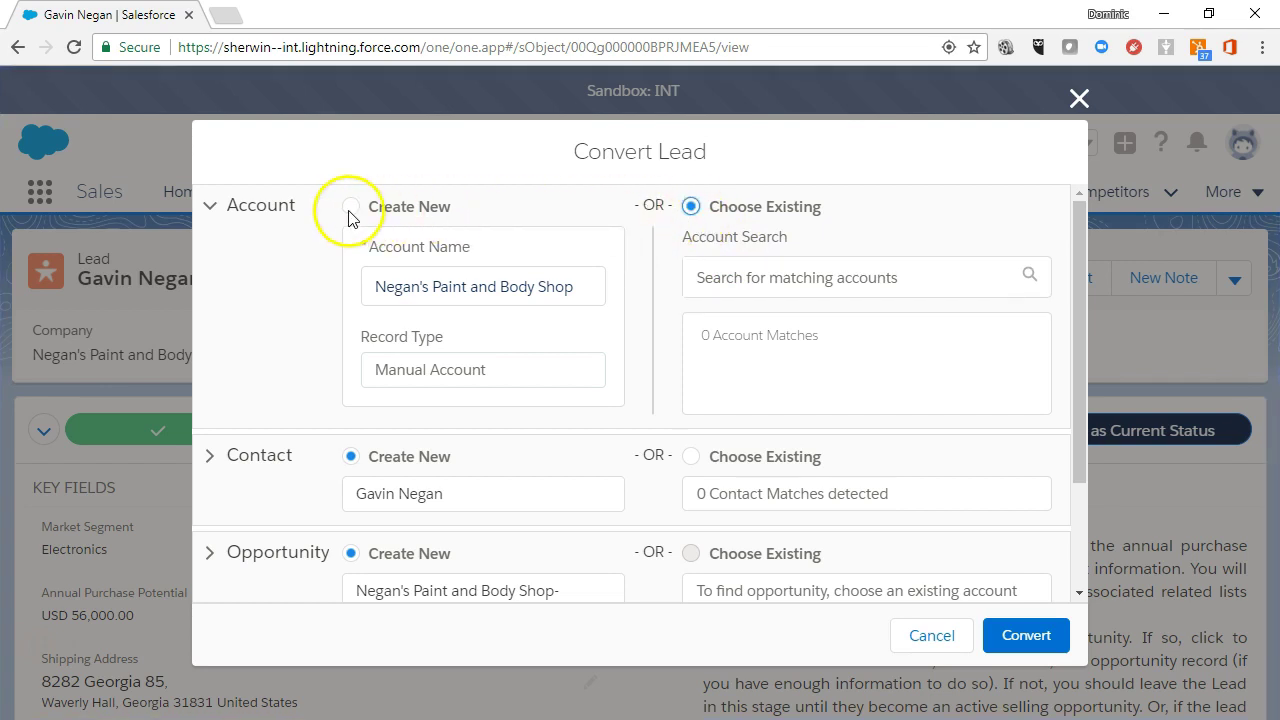
click(210, 216)
click(211, 218)
click(207, 219)
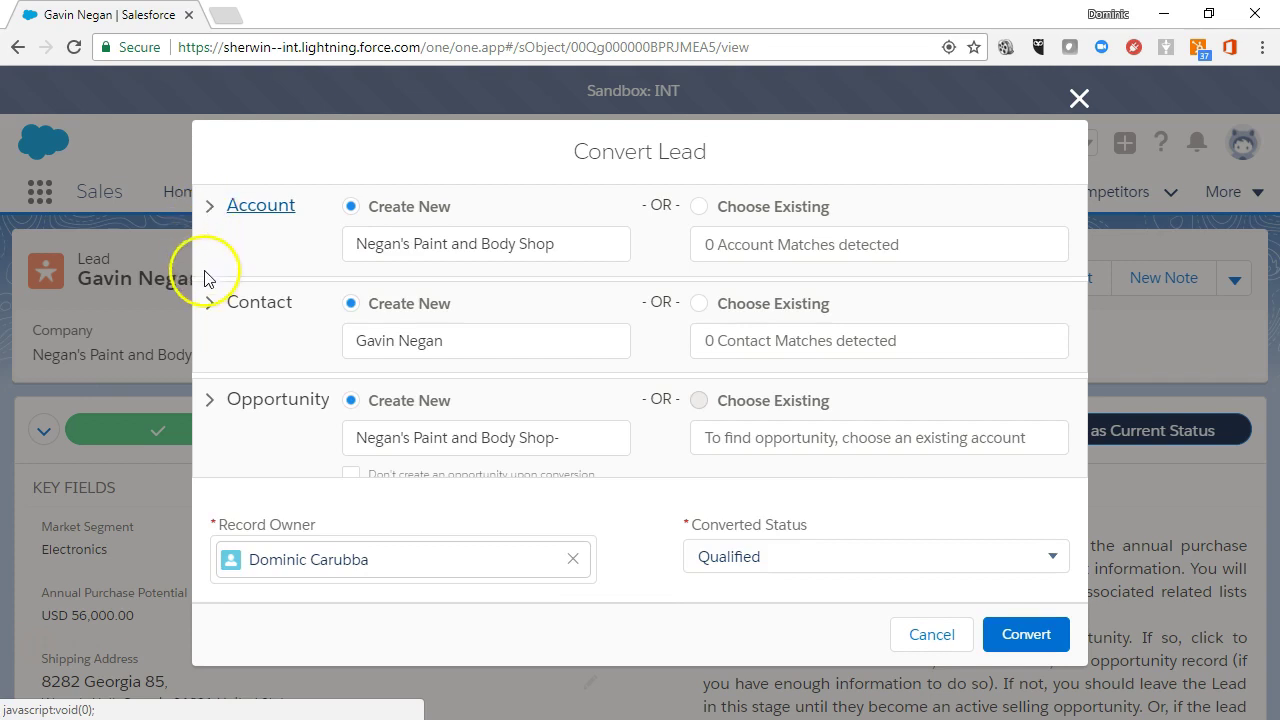
- Choose a salutation for the new contact and convert the lead with Qualified status, creating a new account, contact and opportunity
click(209, 308)
click(517, 377)
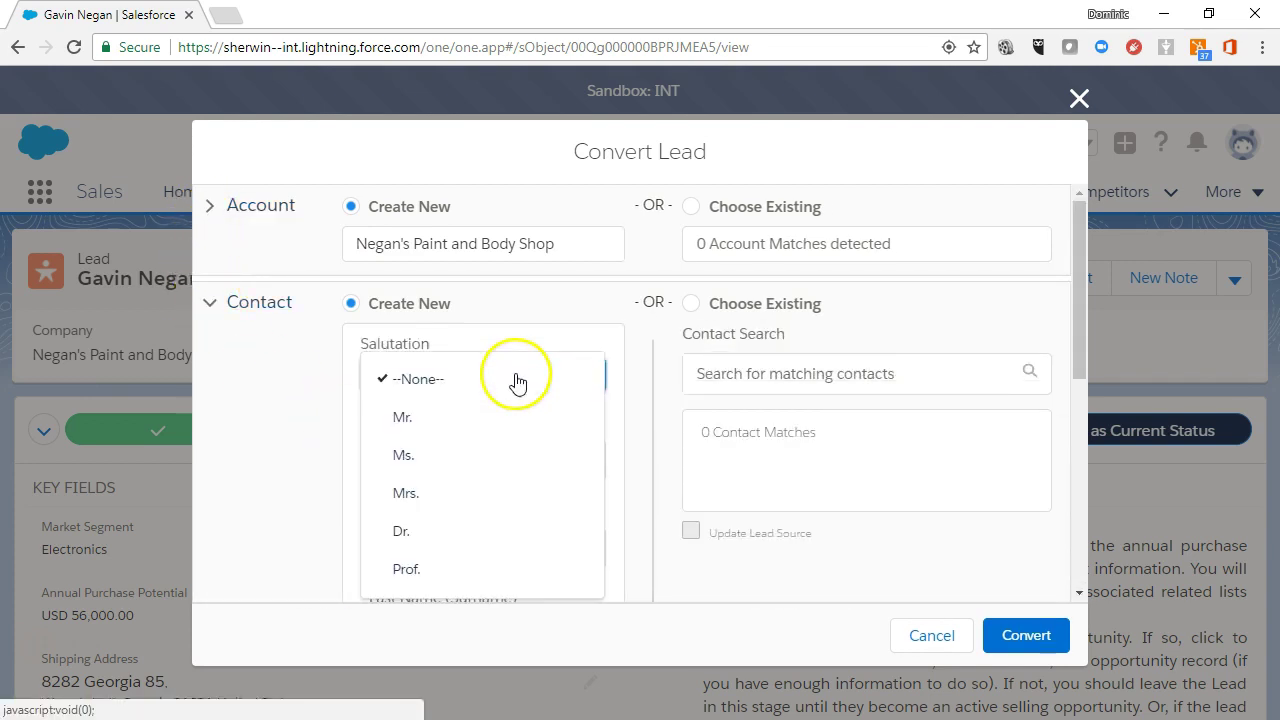
click(425, 432)
scroll(294, 400, down, 5)
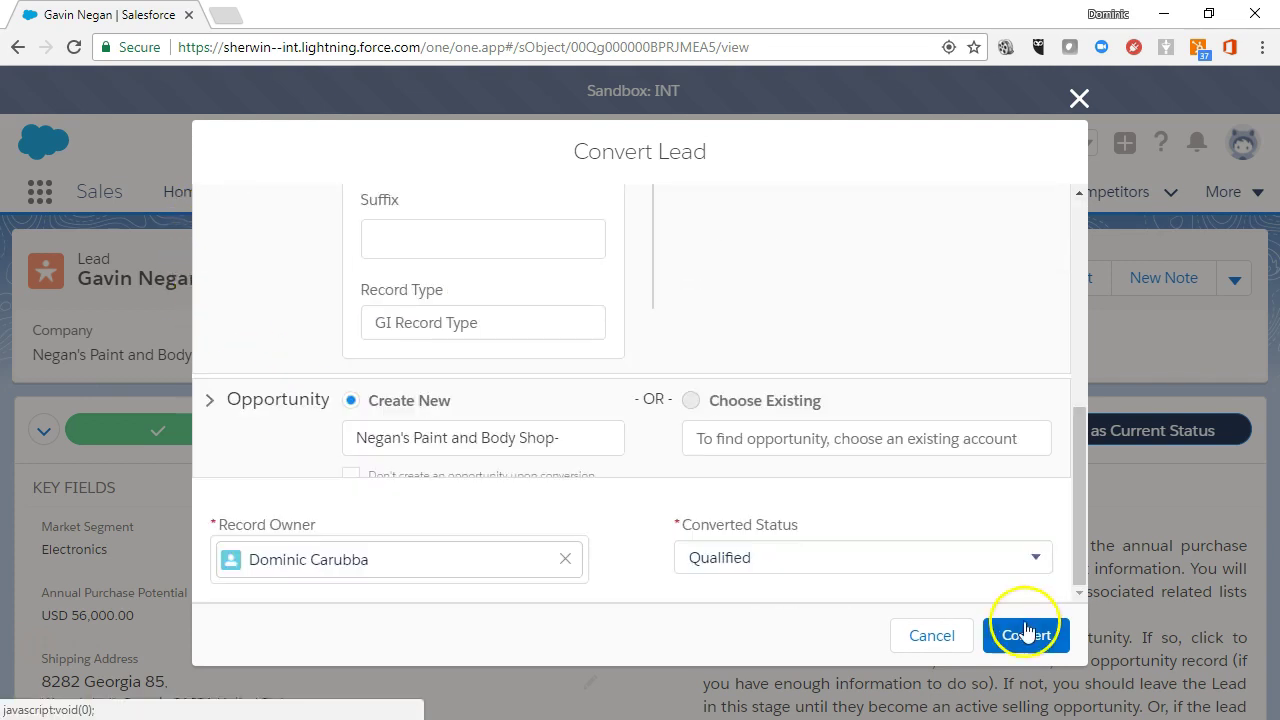
click(1027, 636)
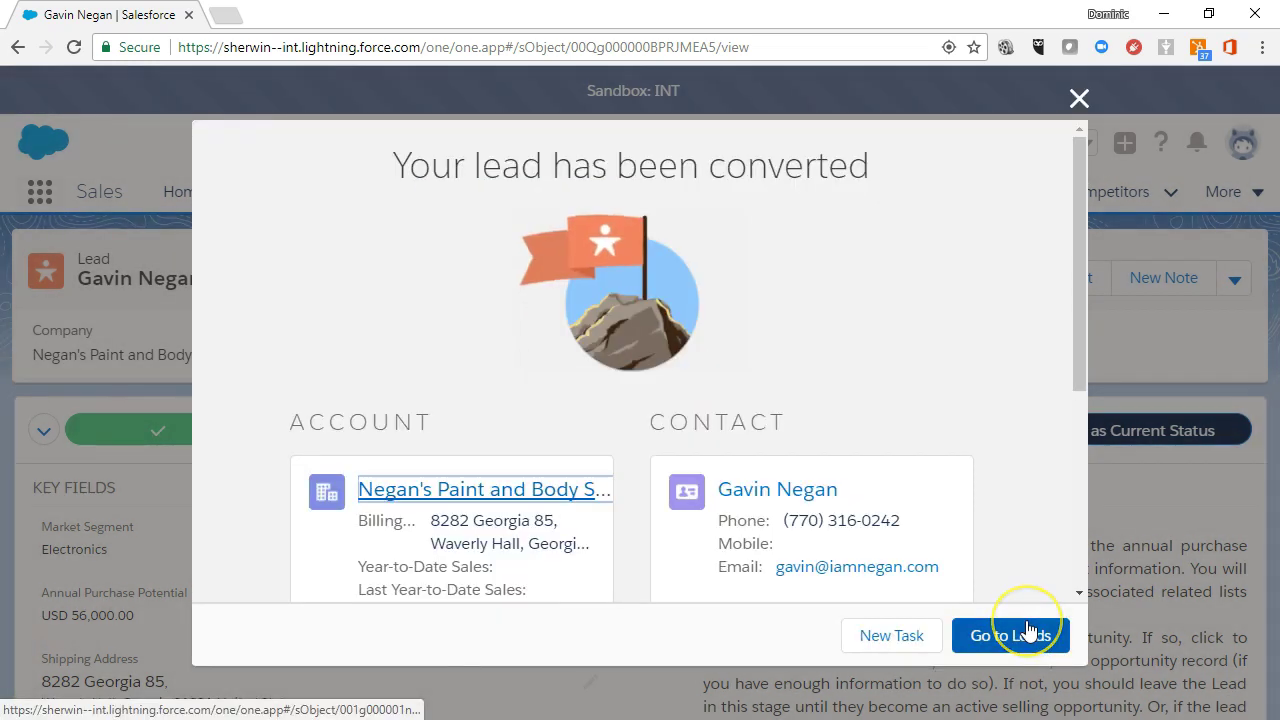
scroll(820, 388, down, 5)
click(1012, 632)
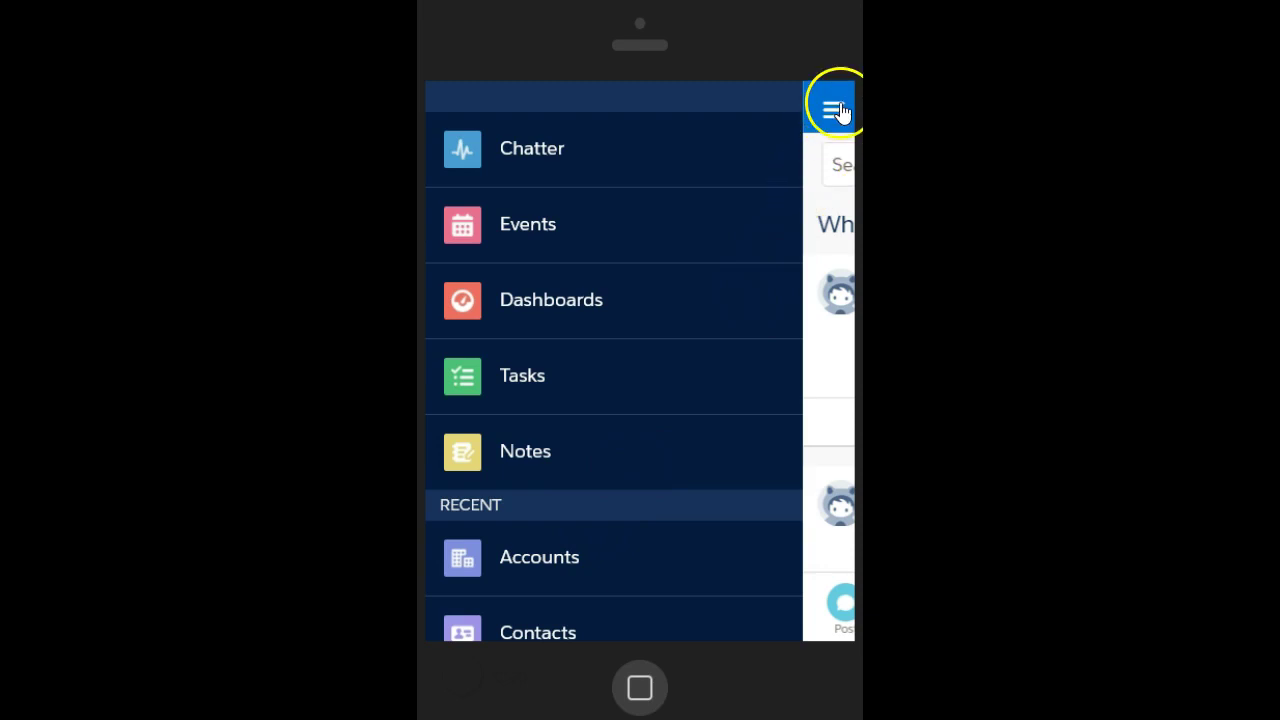
- Switch to the Salesforce mobile app, open Leads, and change the list view from My Unread Leads to All Open Leads
scroll(600, 327, down, 4)
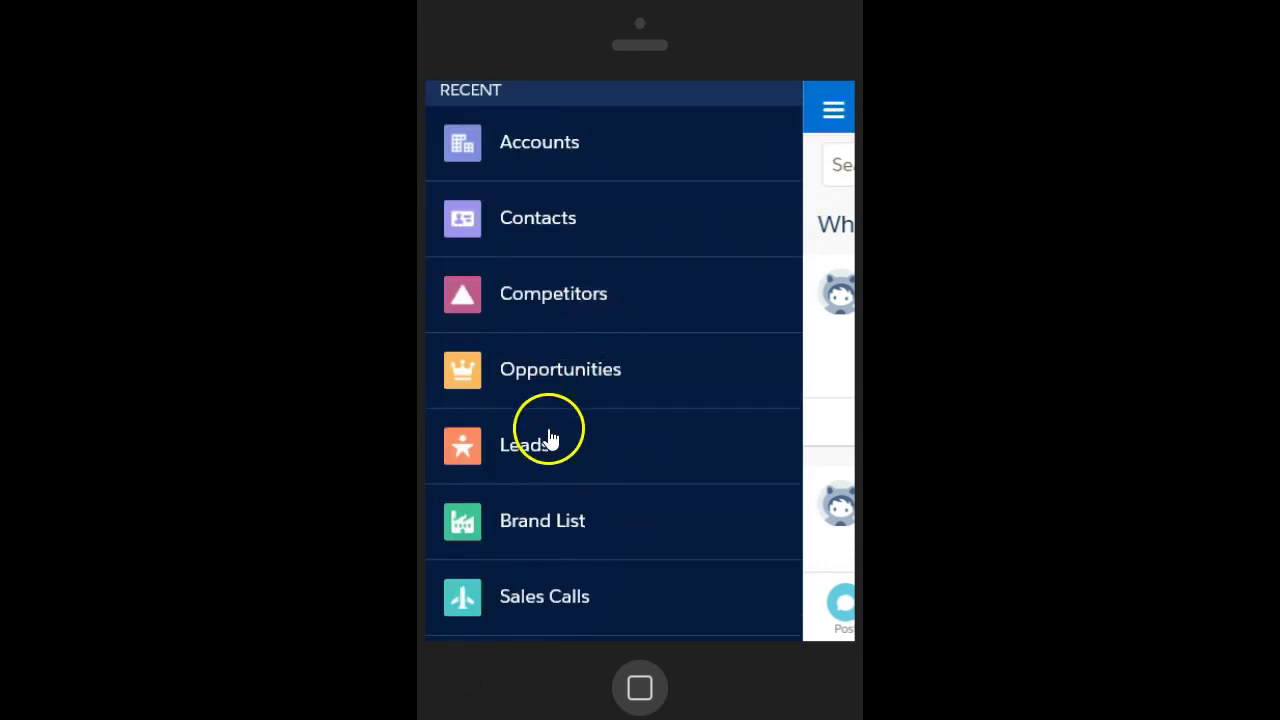
click(549, 438)
click(586, 108)
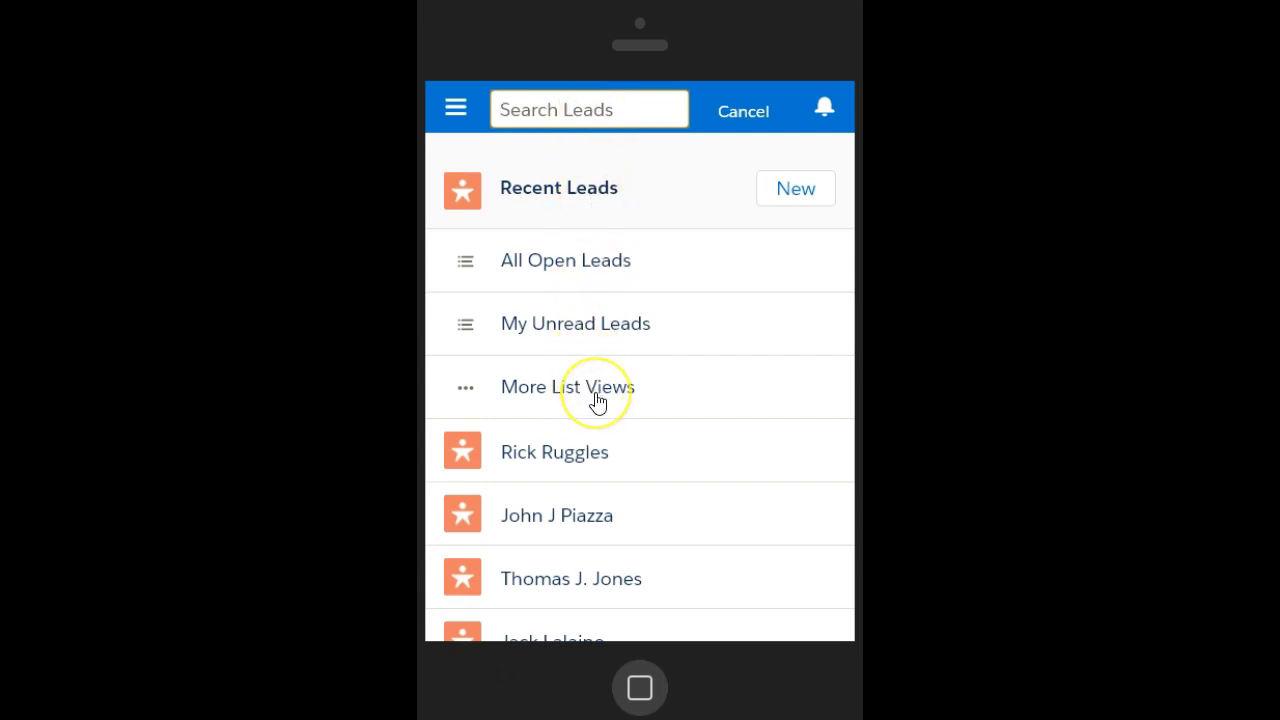
click(566, 323)
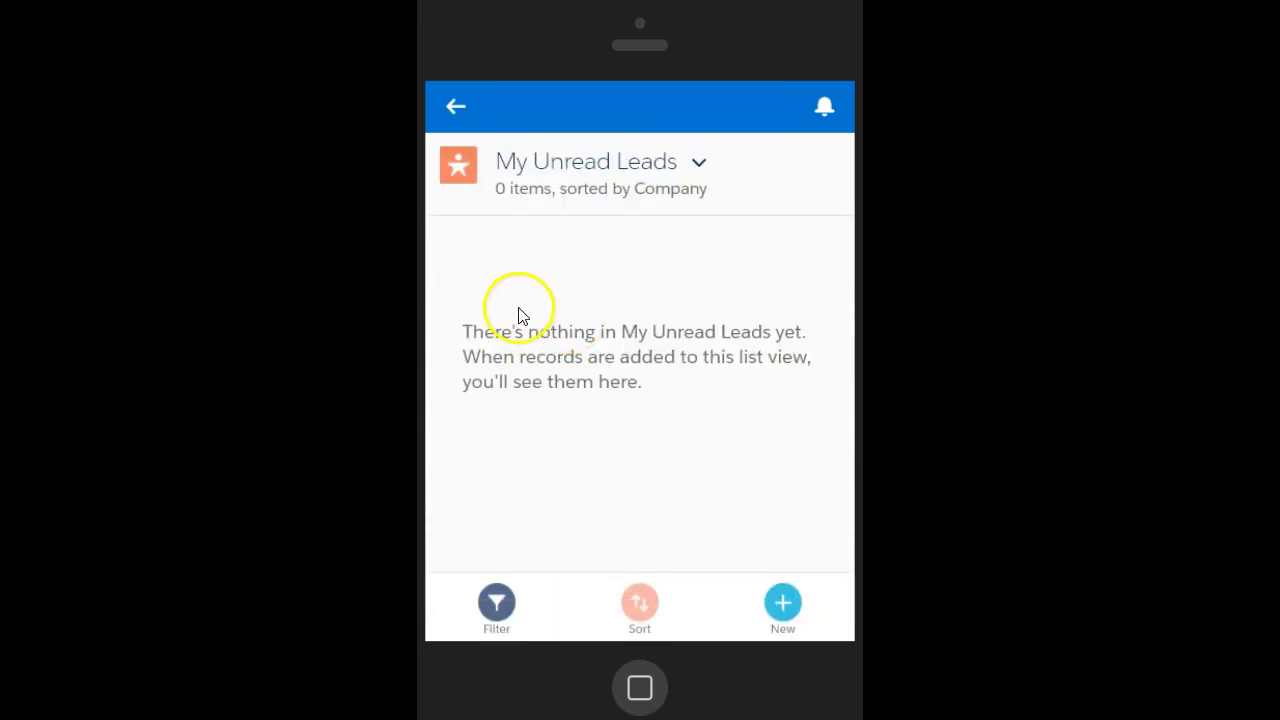
click(693, 170)
click(573, 335)
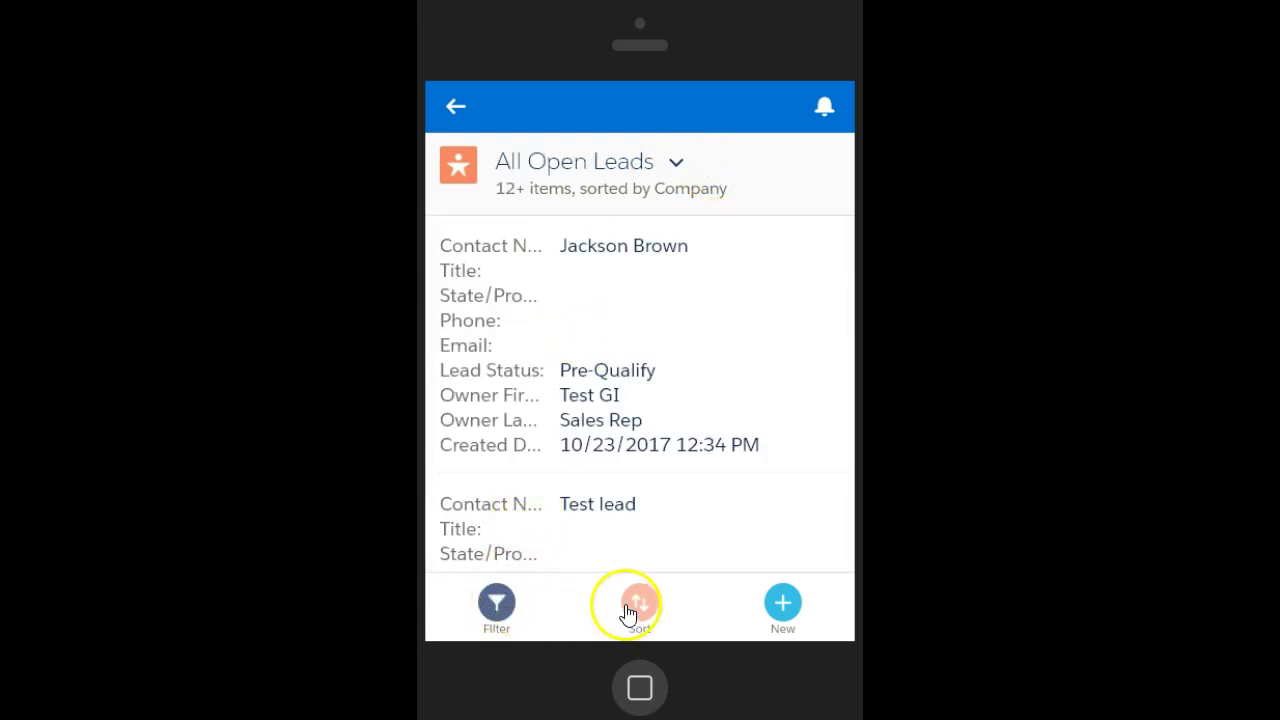
- Filter the All Open Leads list to contact names containing "JO"
click(500, 612)
click(528, 229)
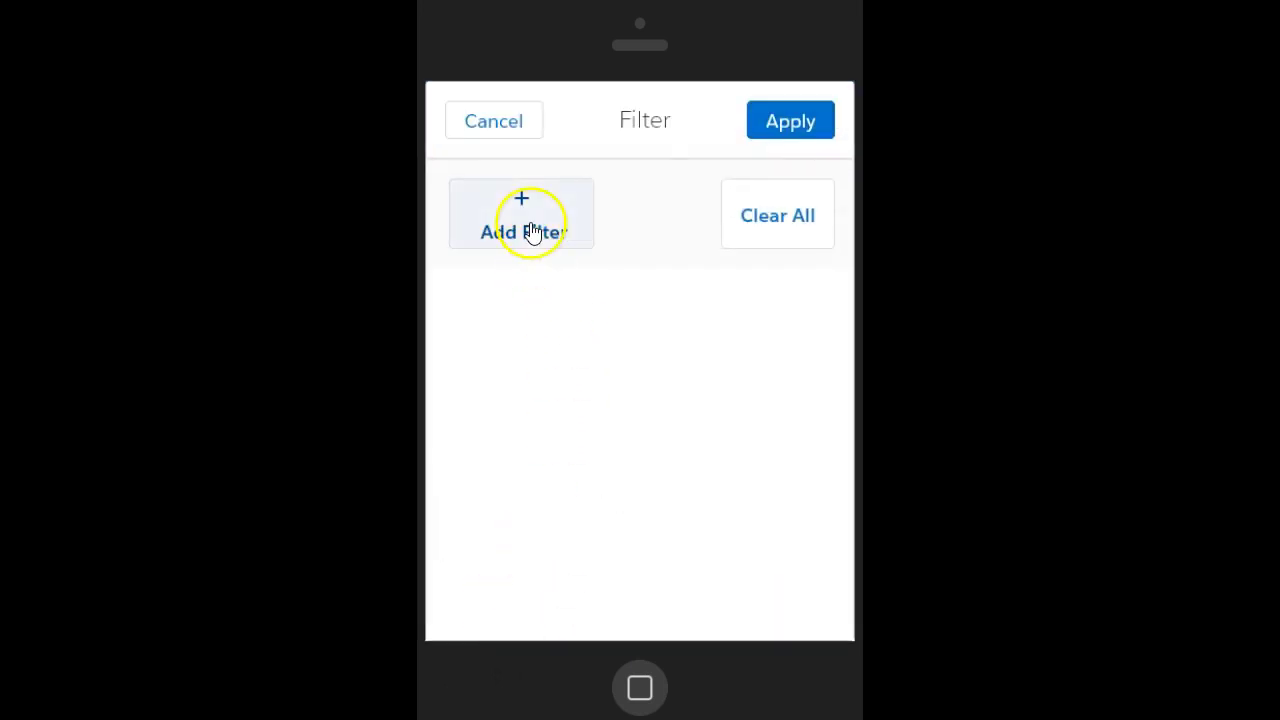
click(542, 435)
click(796, 106)
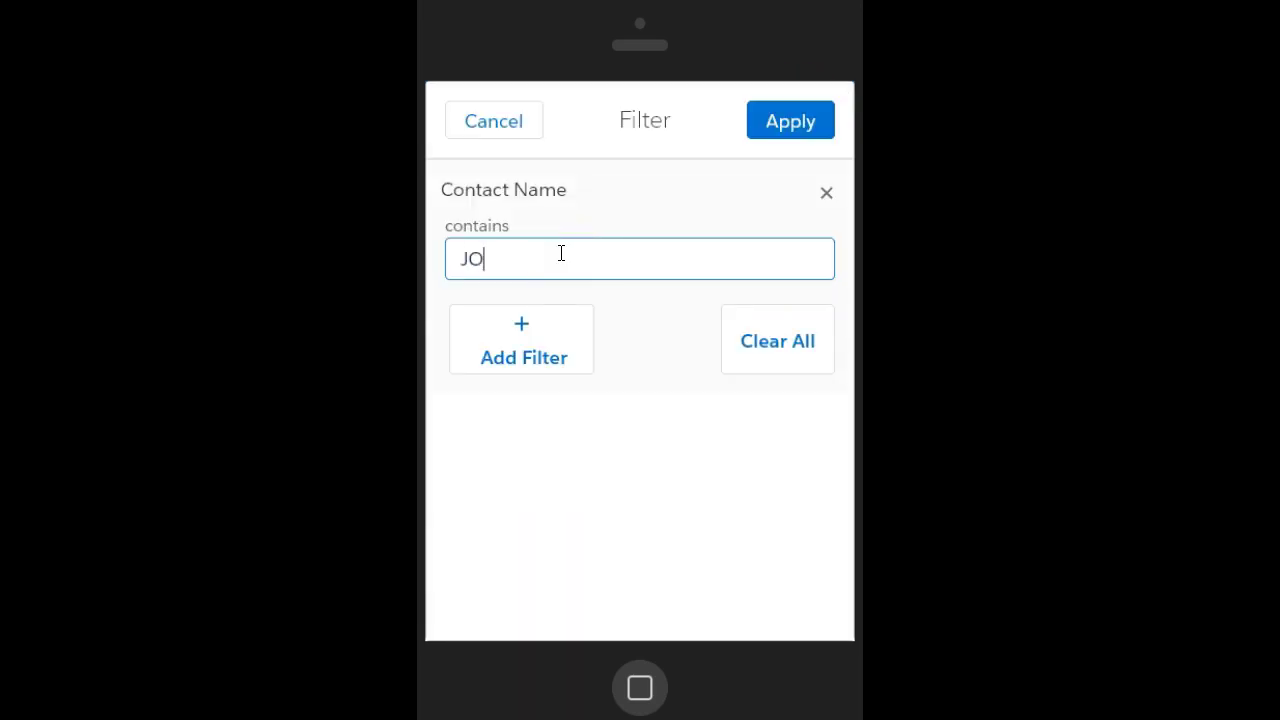
text(JO)
click(771, 128)
scroll(663, 340, down, 2)
- Remove the contact name filter from the All Open Leads list
click(515, 612)
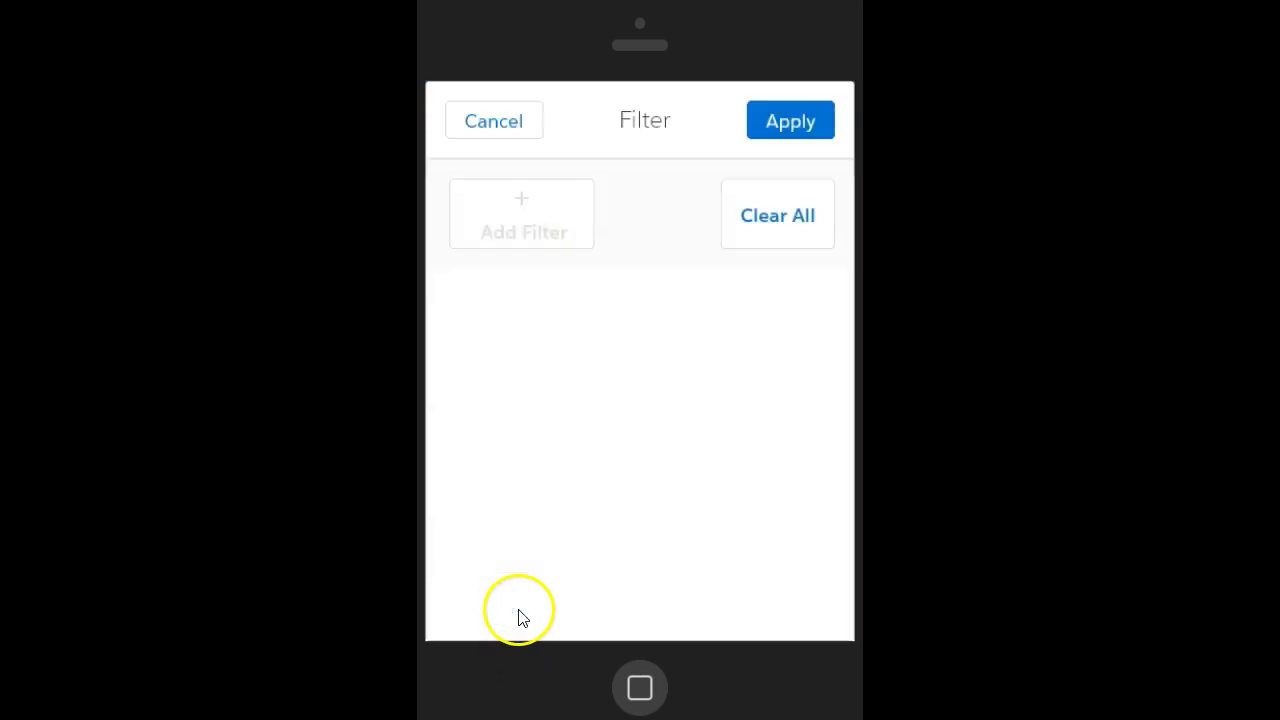
click(830, 196)
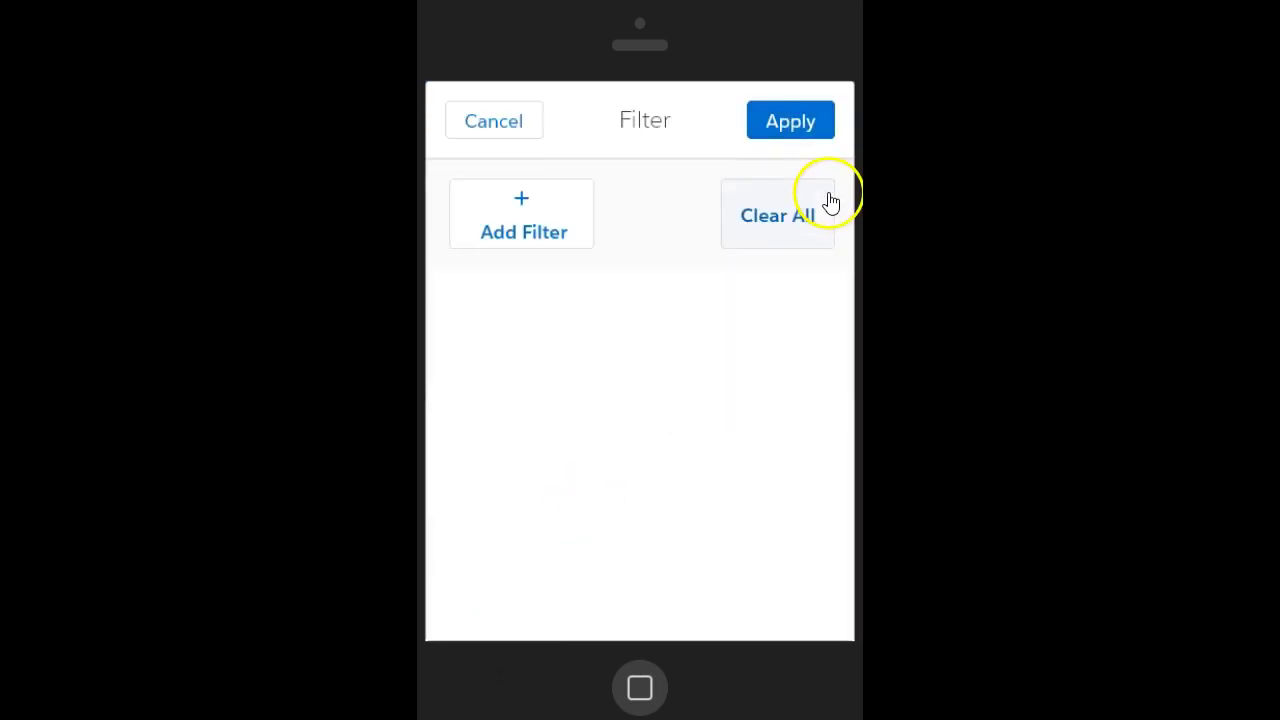
click(793, 130)
click(585, 360)
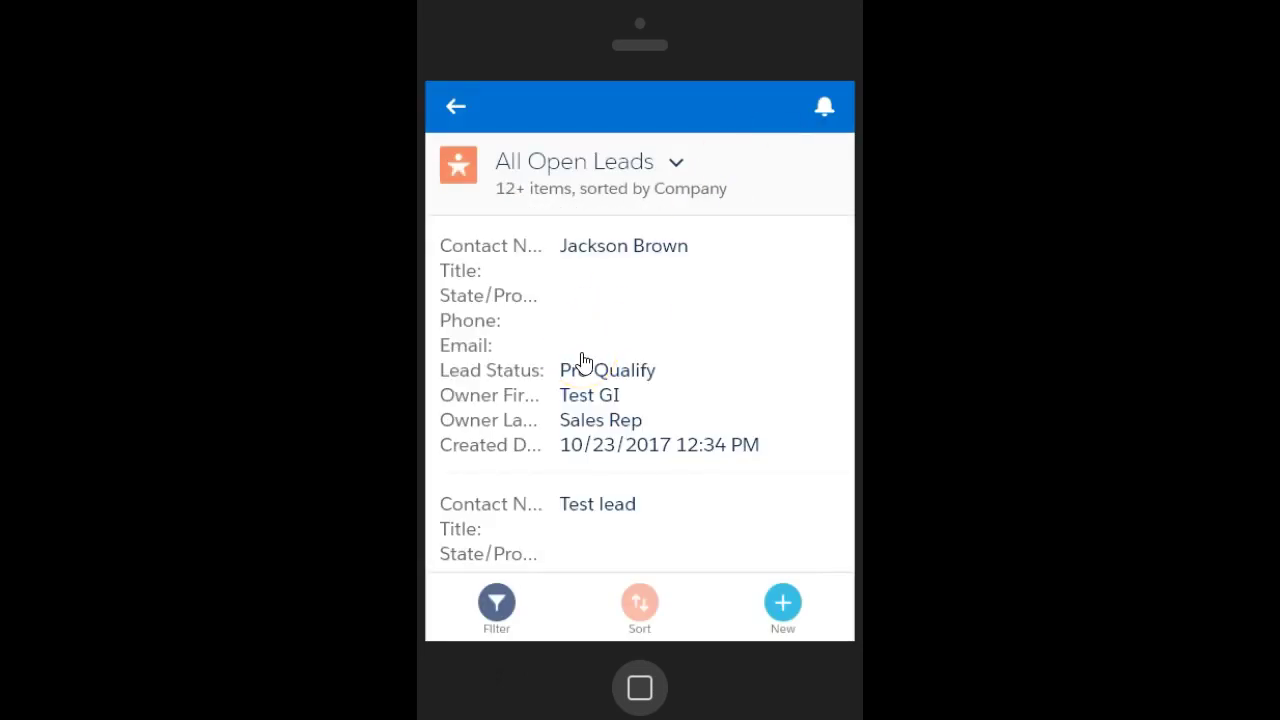
- Sort the All Open Leads list by State/Province in ascending order and refresh it
click(639, 605)
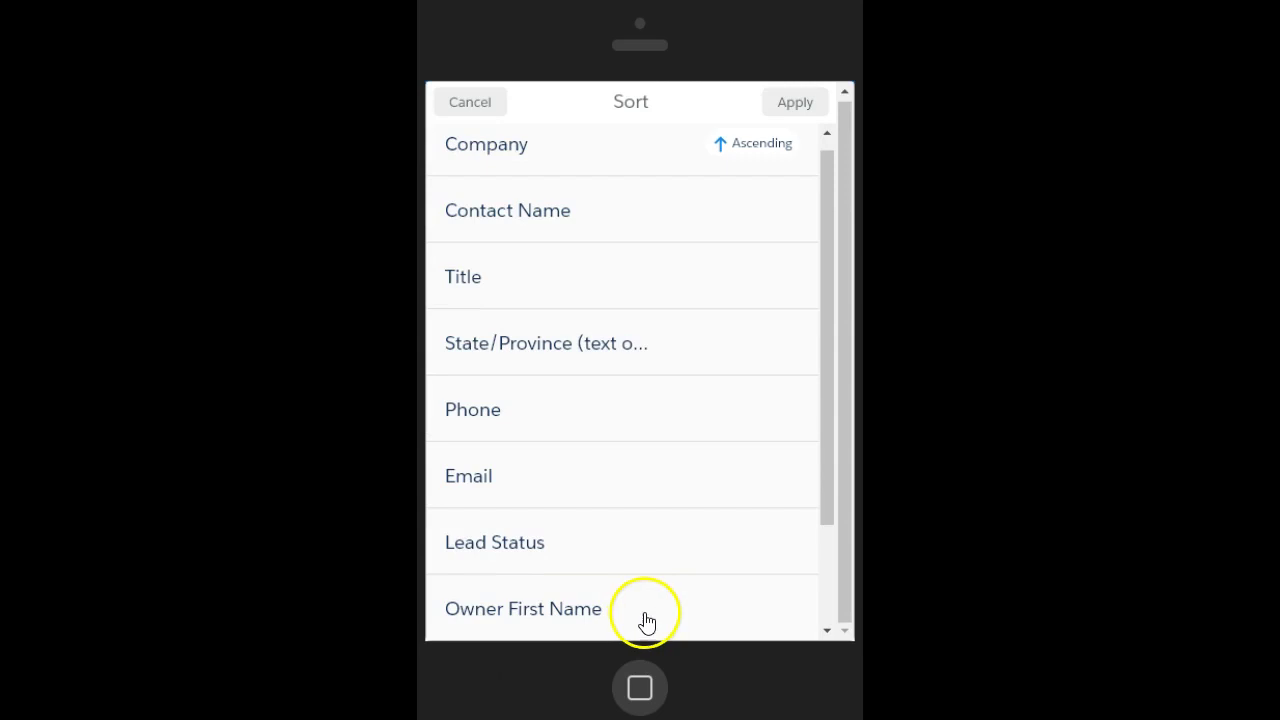
click(590, 360)
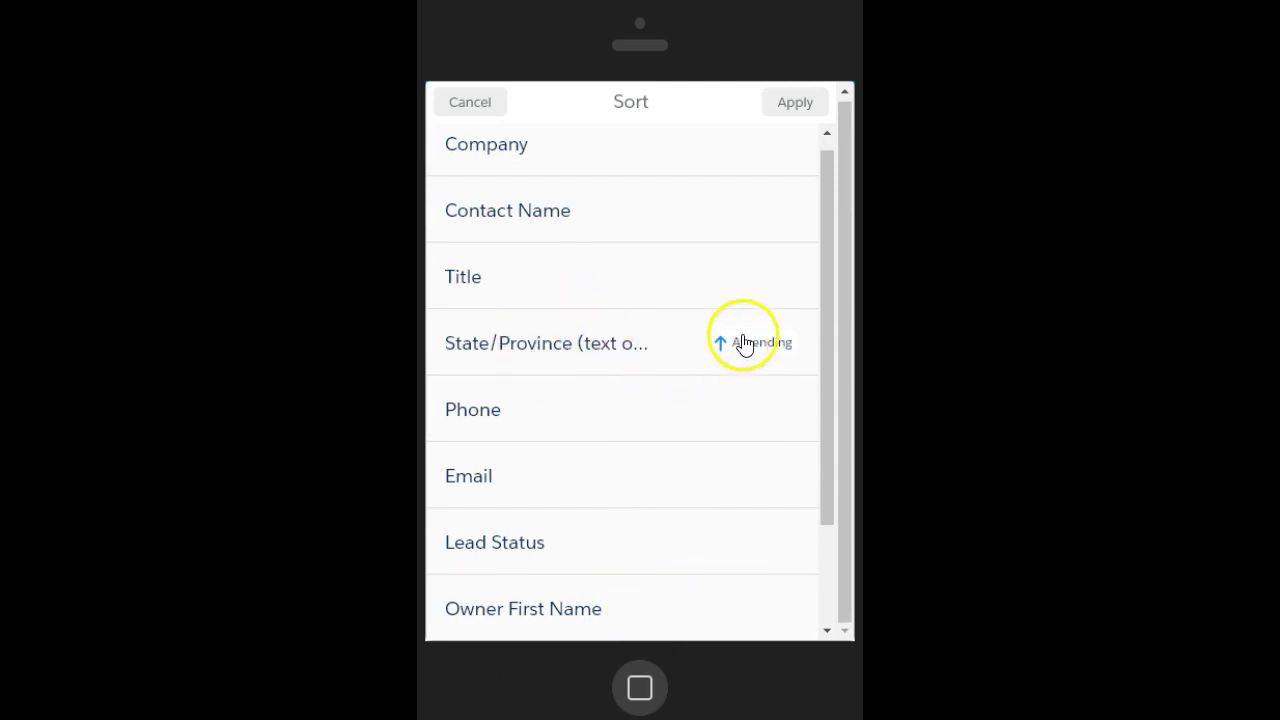
click(793, 112)
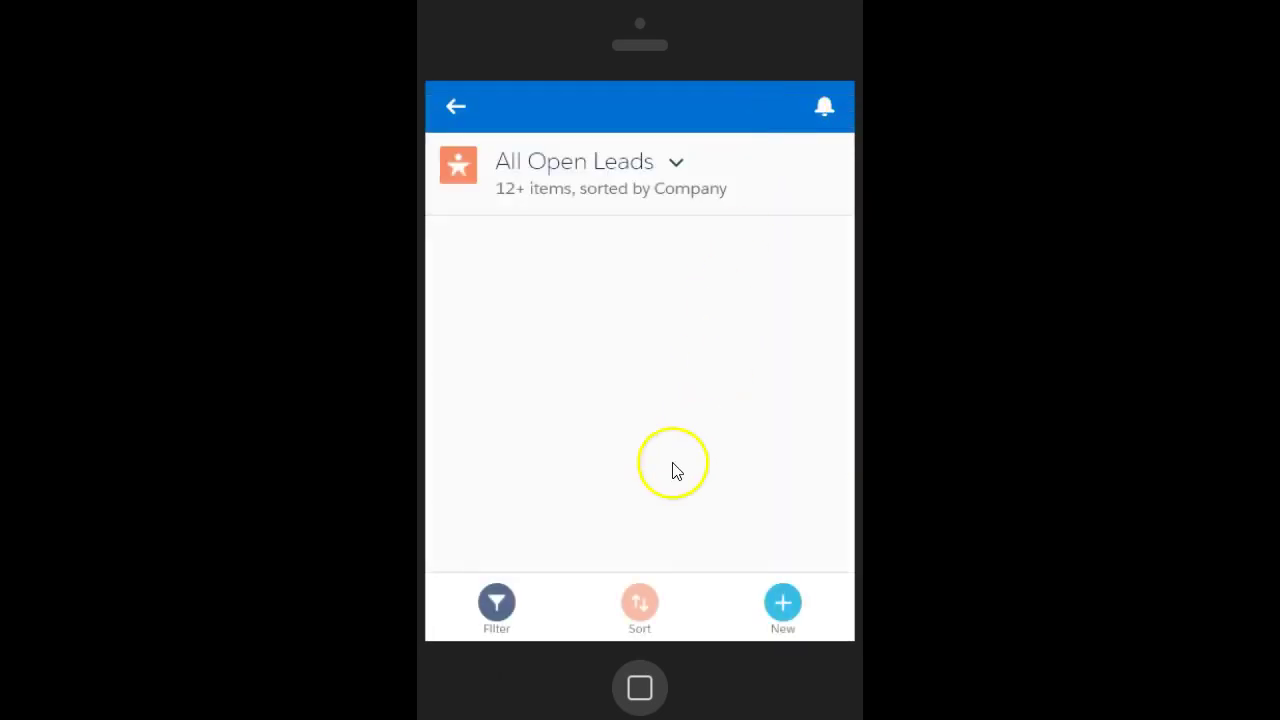
drag(641, 425, 641, 529)
- View the new GI lead form without saving anything and return to the recent leads
click(779, 606)
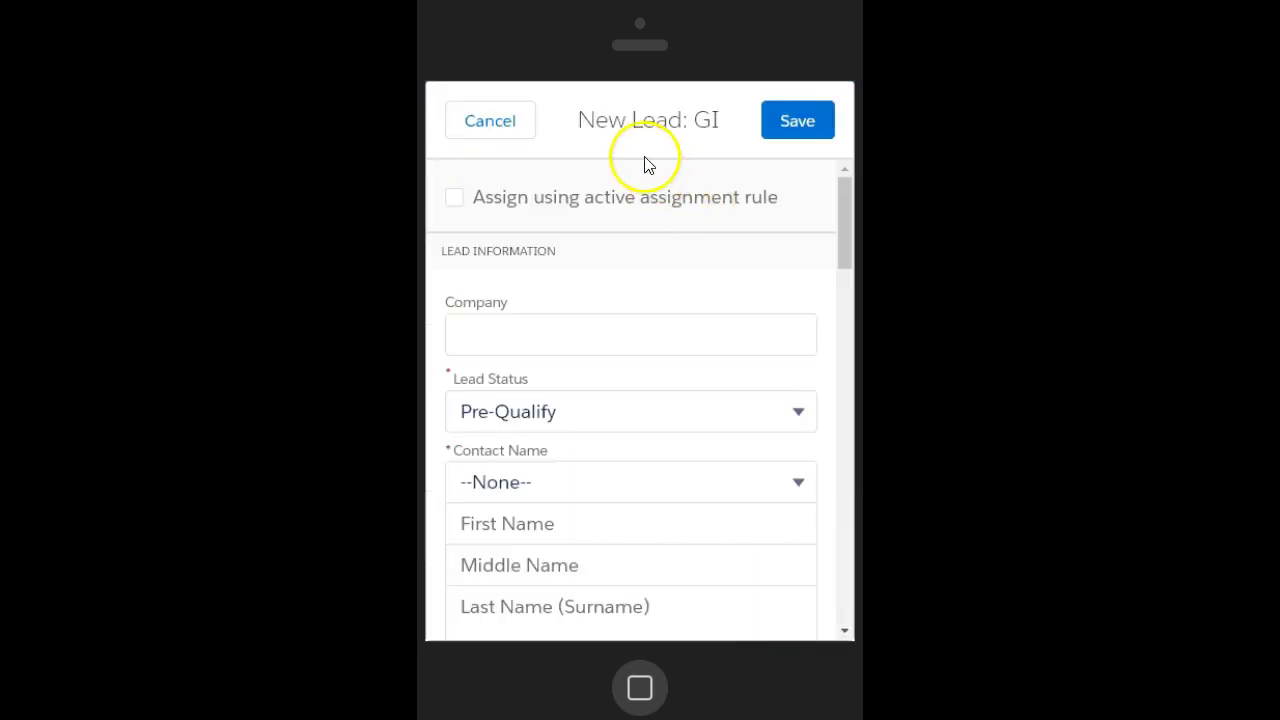
click(489, 122)
click(457, 108)
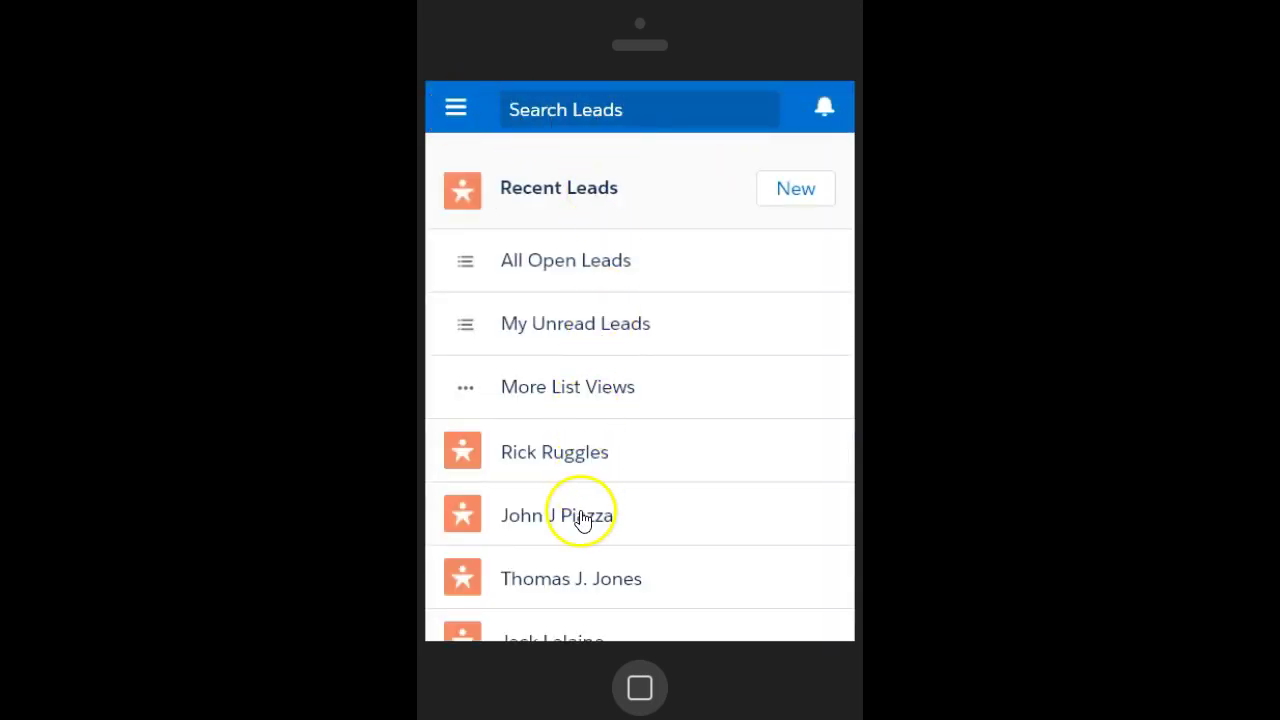
- Open the recent lead for Vince's Painting Pros and review its details, including the contact fields
scroll(582, 520, down, 1)
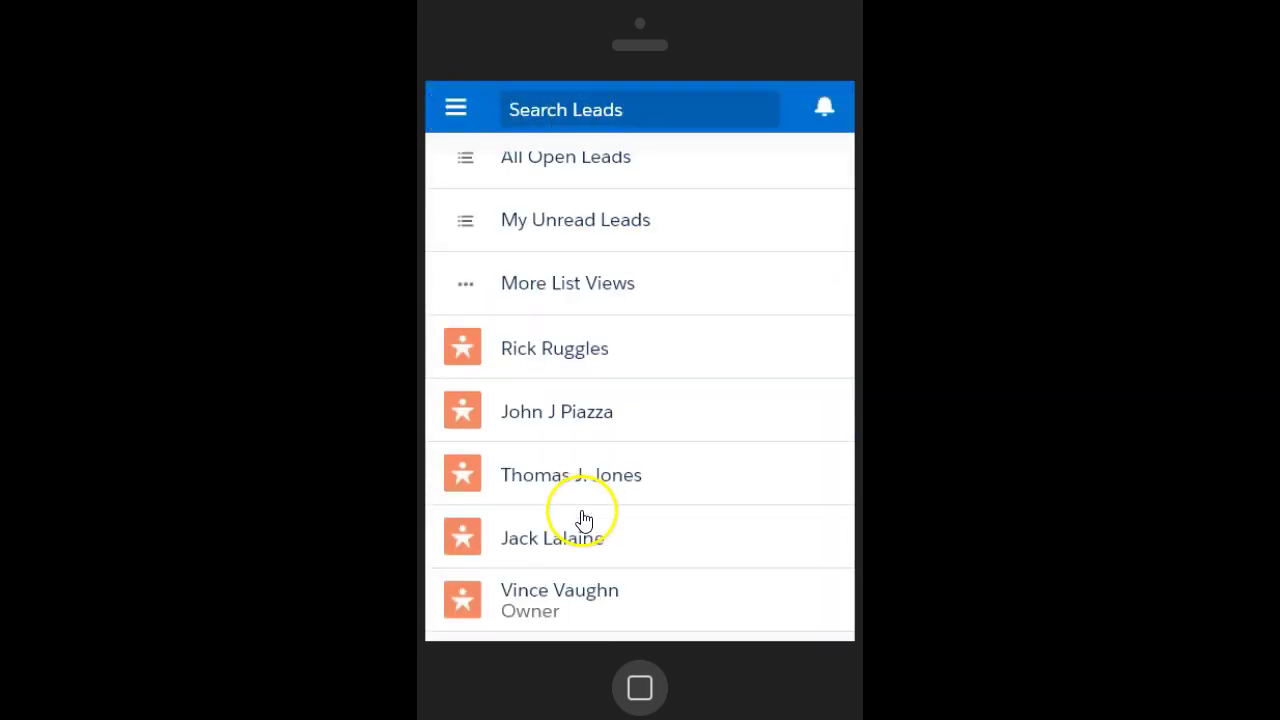
click(591, 600)
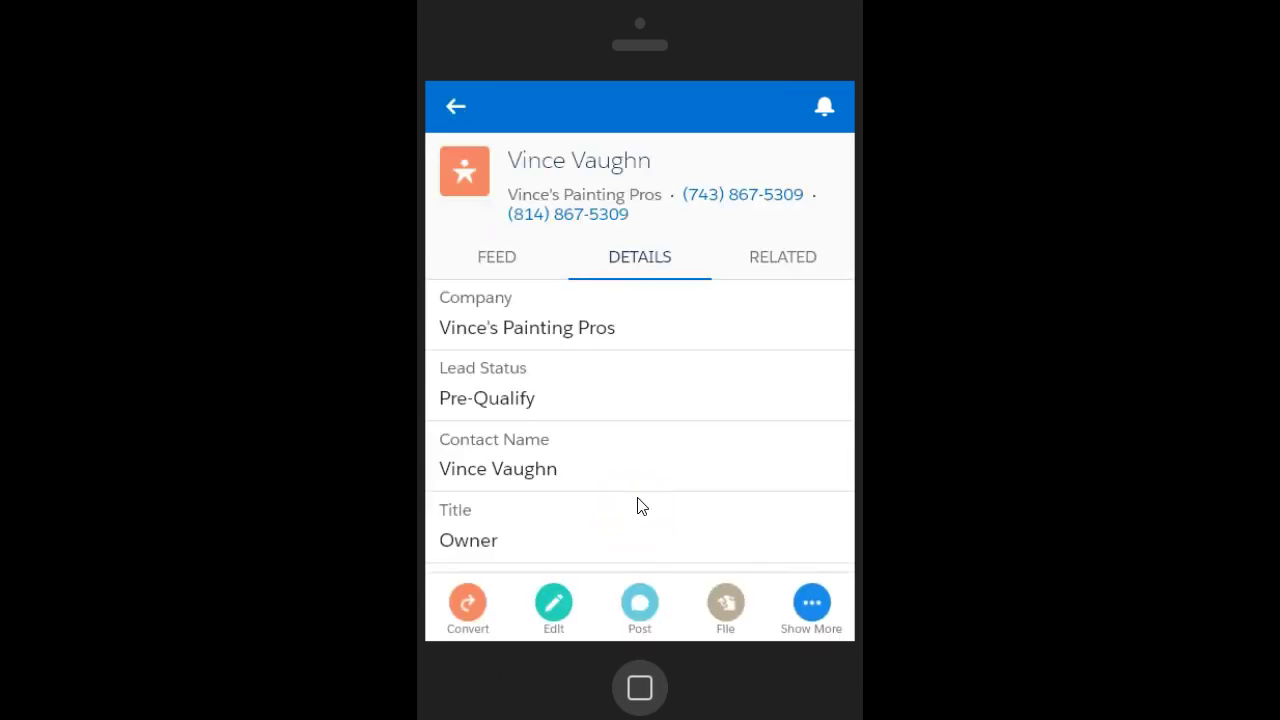
scroll(641, 507, down, 3)
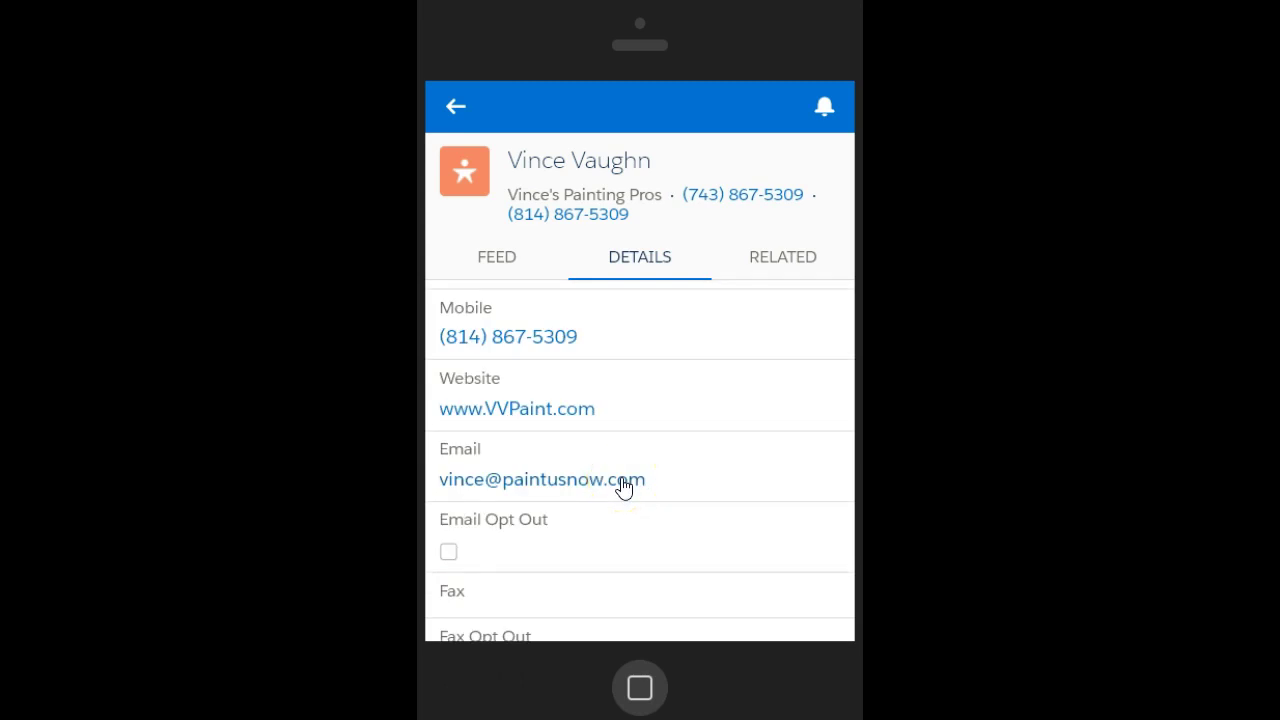
scroll(621, 489, up, 3)
click(635, 466)
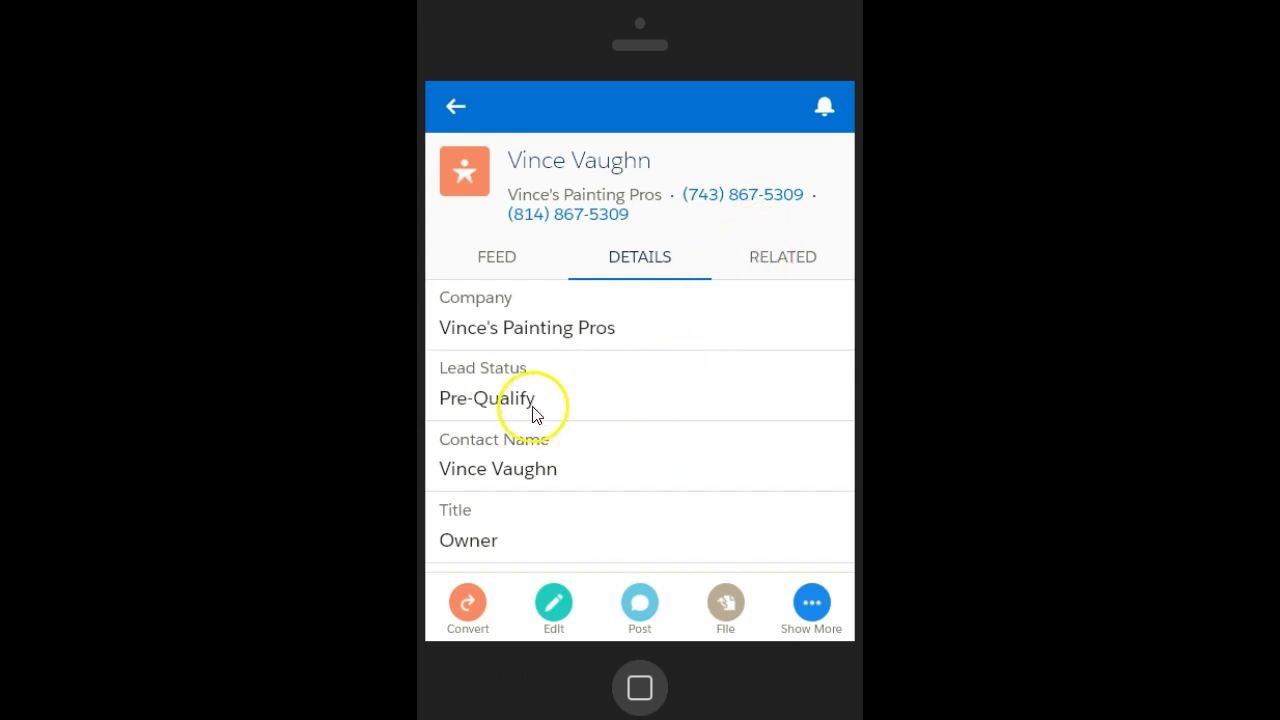
- Change the lead status of the Vince's Painting Pros lead to Relationship Building, save it and dismiss the notification
click(553, 600)
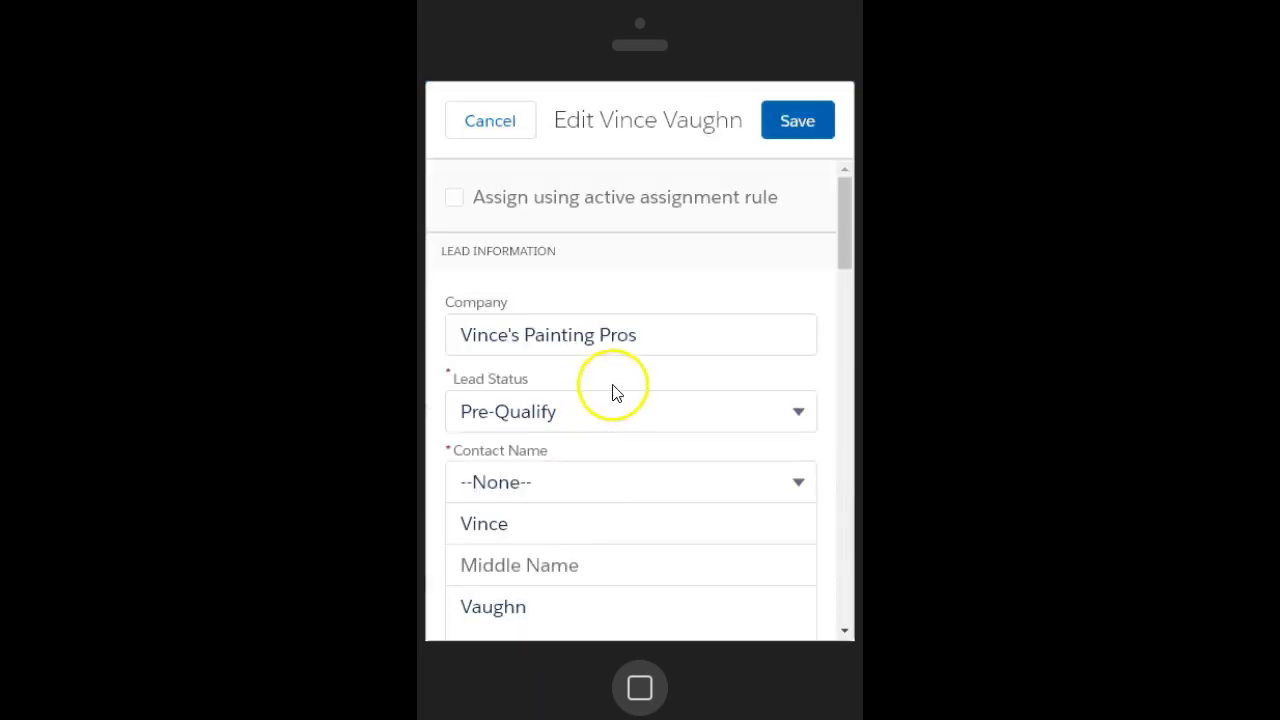
click(643, 408)
click(603, 495)
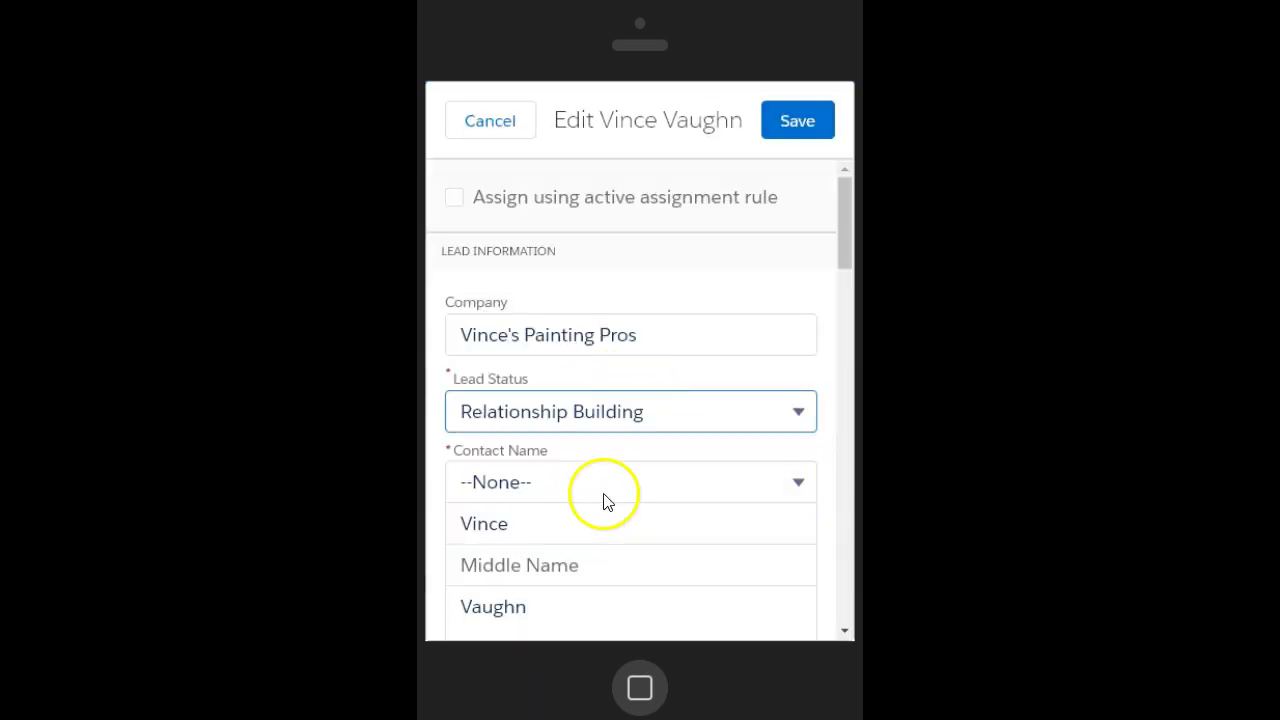
click(798, 122)
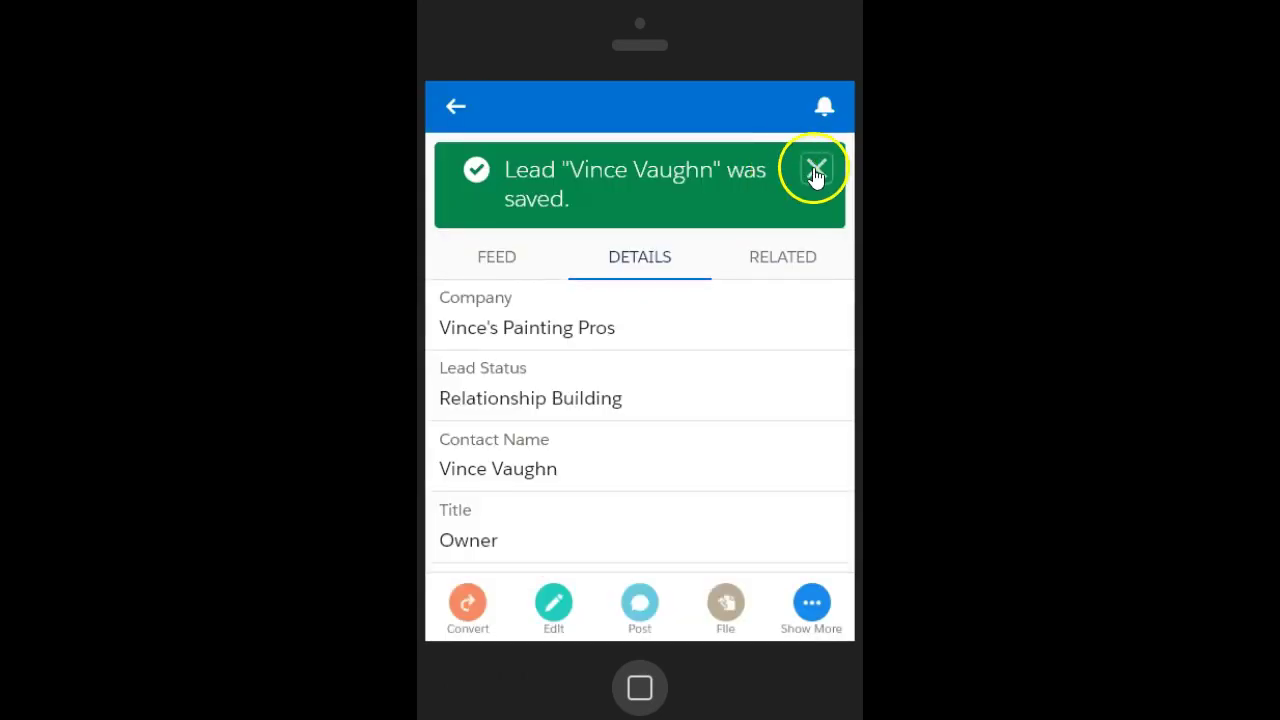
click(815, 169)
- Review the saved lead's details from the company down to the address information and return to the start of the record
scroll(622, 403, down, 8)
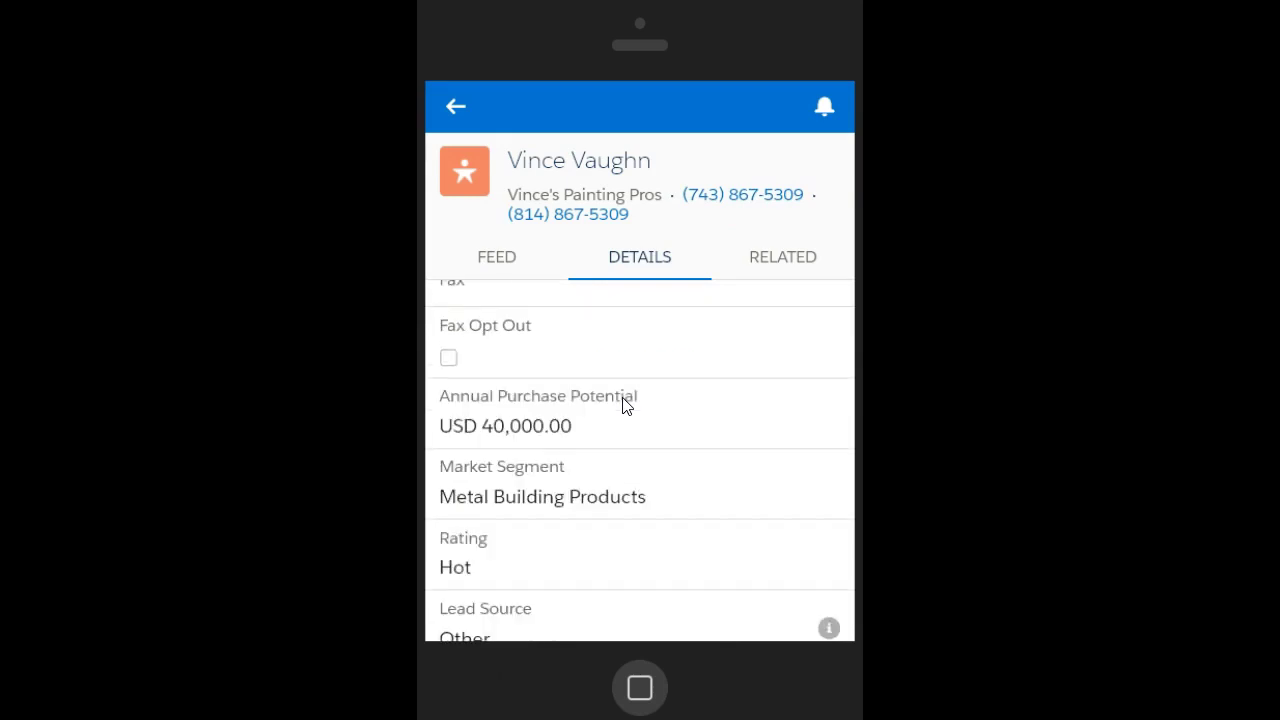
scroll(622, 403, down, 3)
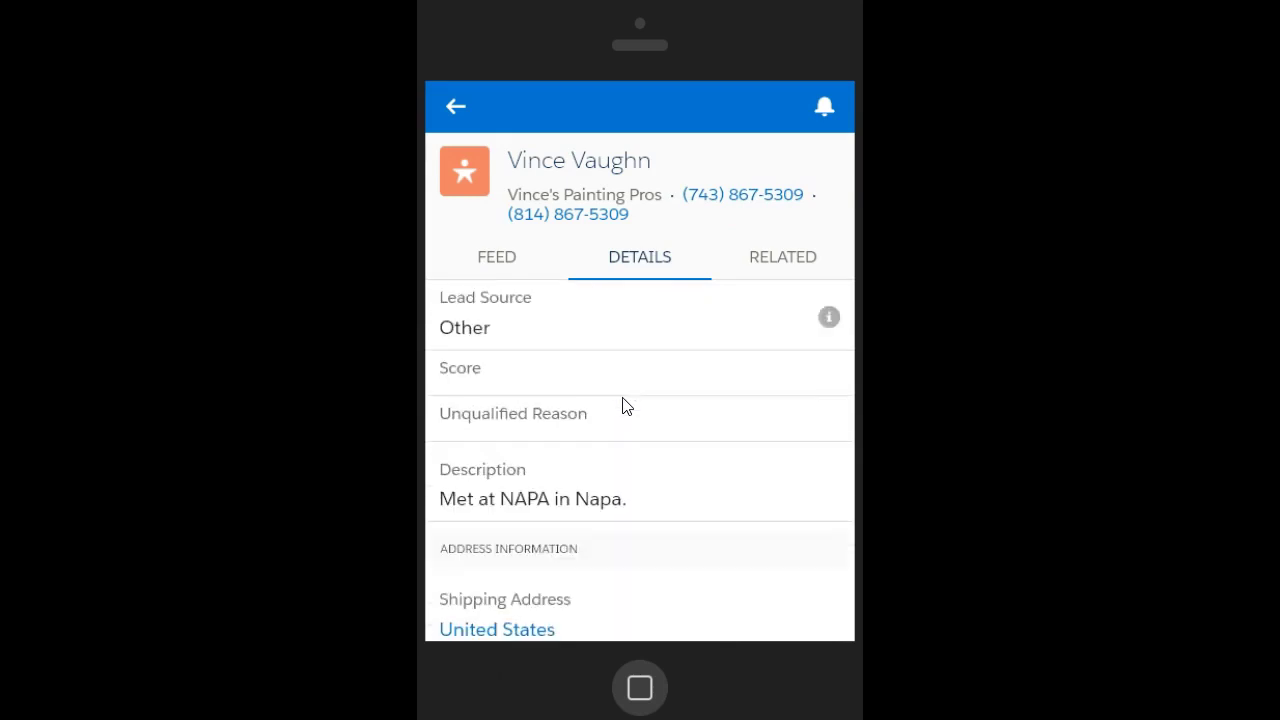
scroll(622, 405, up, 1)
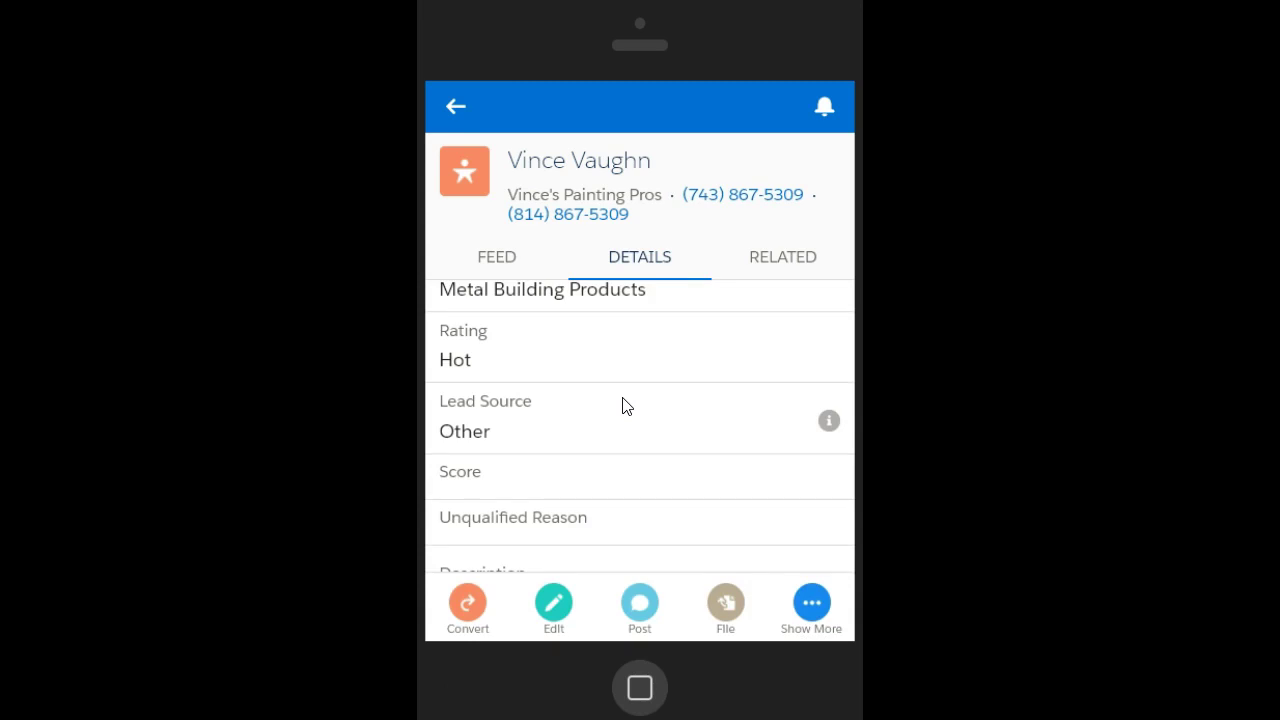
scroll(622, 405, up, 10)
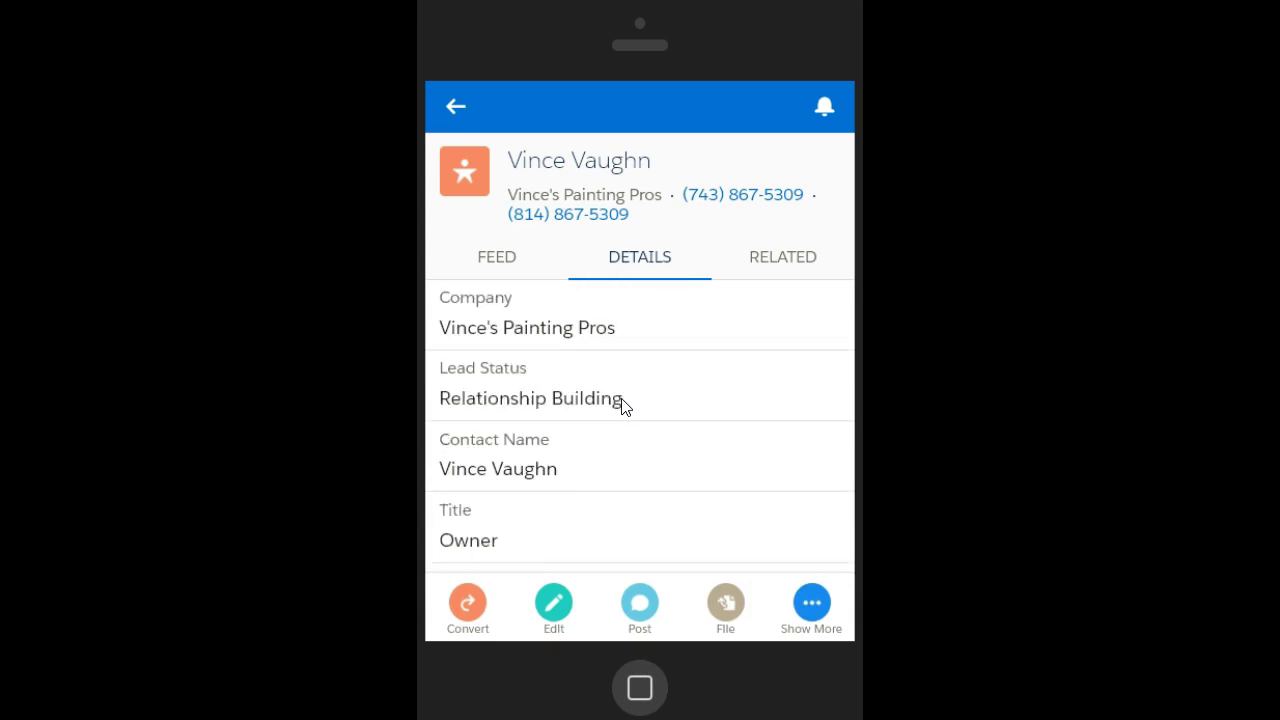
click(470, 612)
click(553, 633)
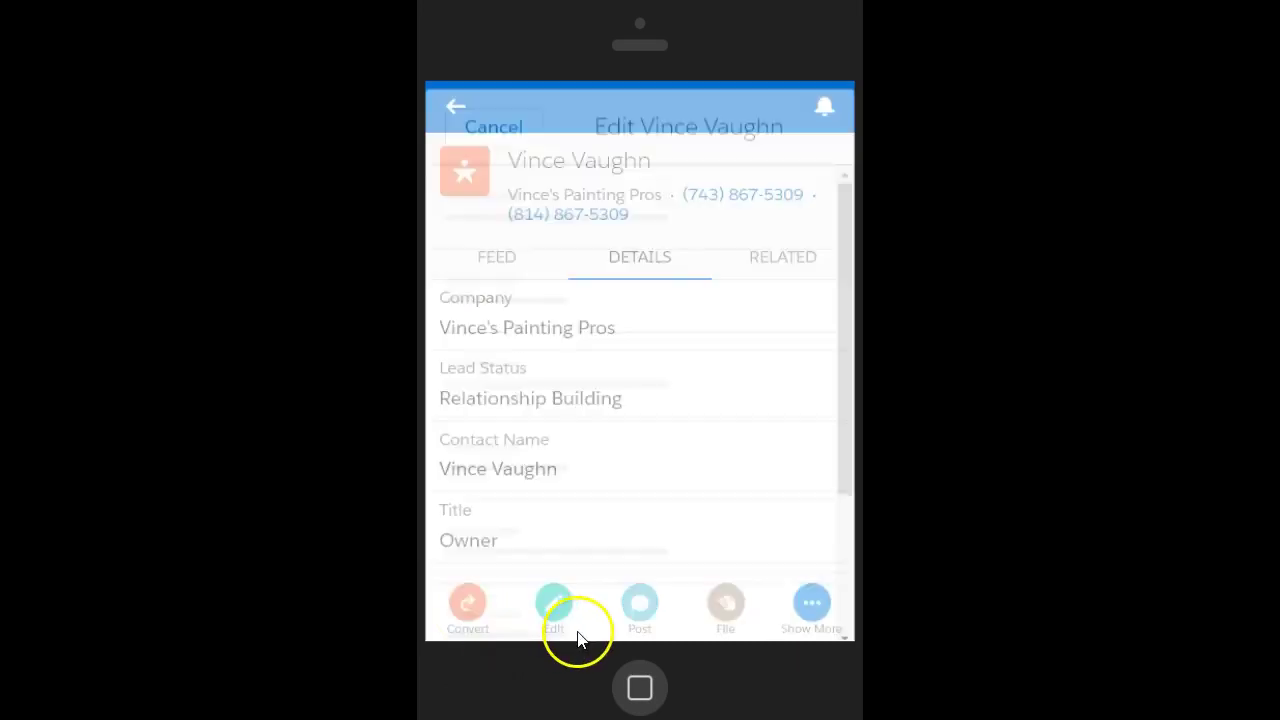
click(492, 122)
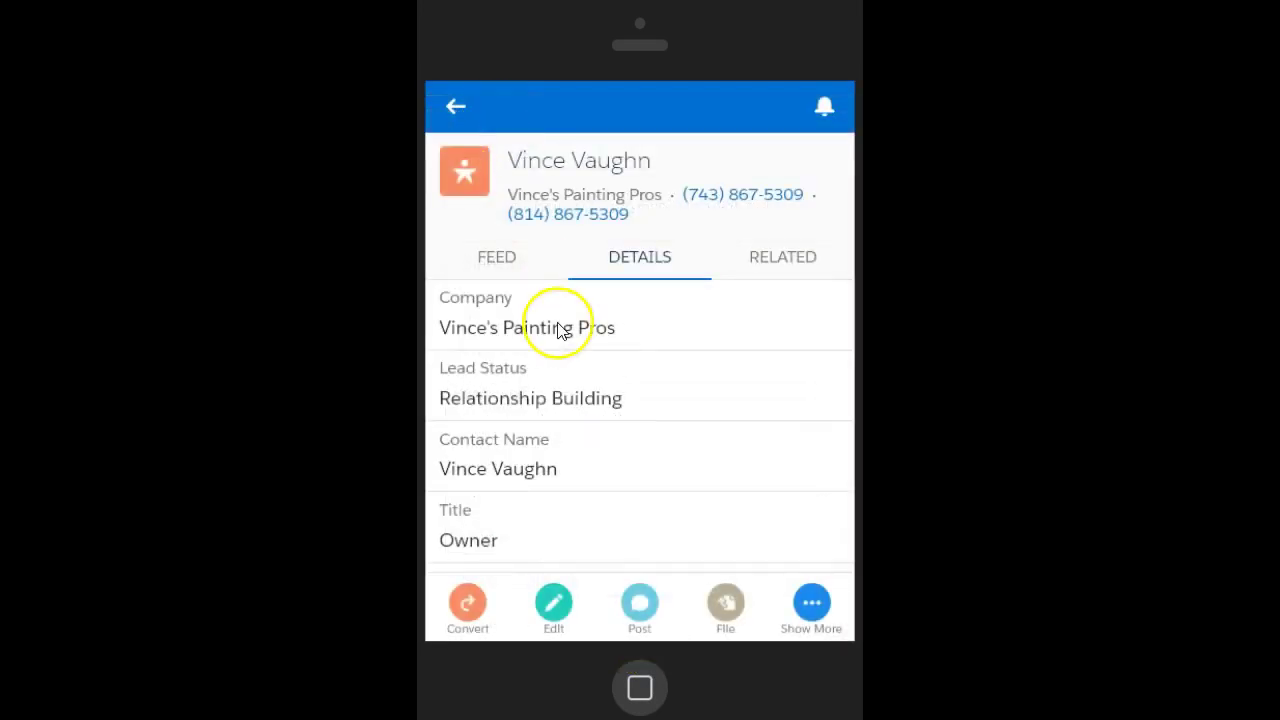
- Examine the full list of actions available for the lead and close the list
click(806, 604)
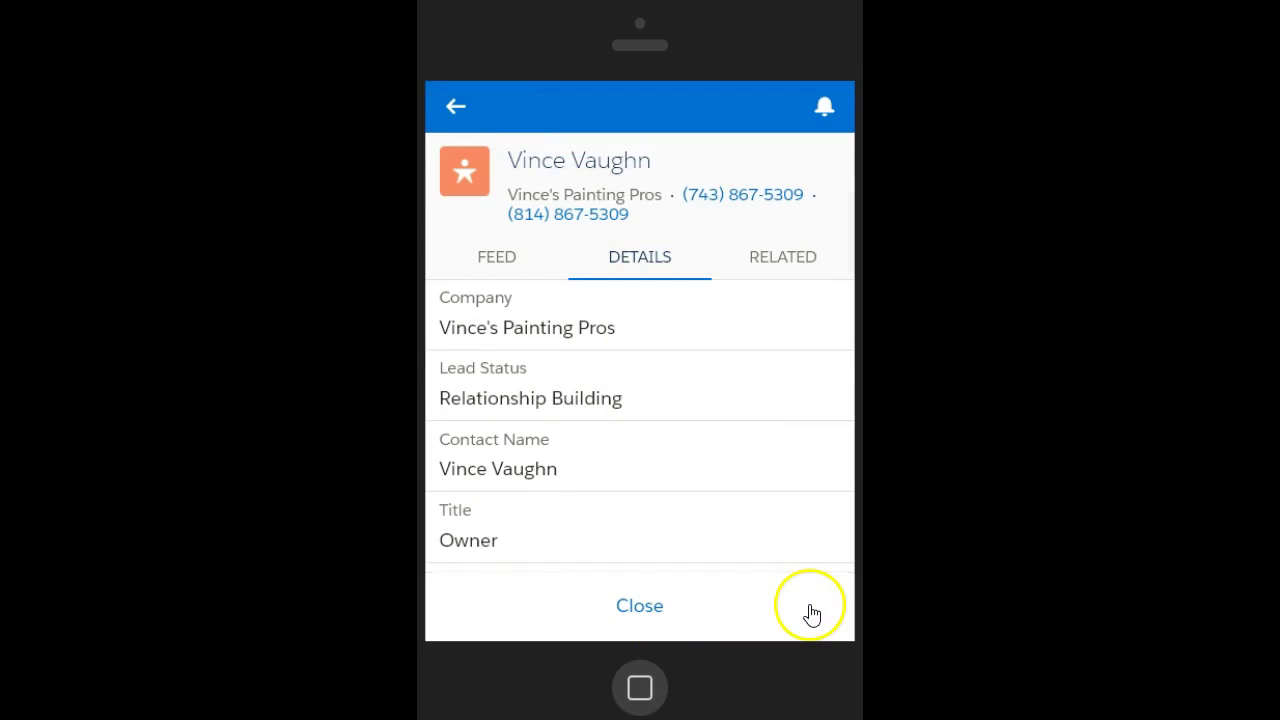
scroll(614, 449, down, 3)
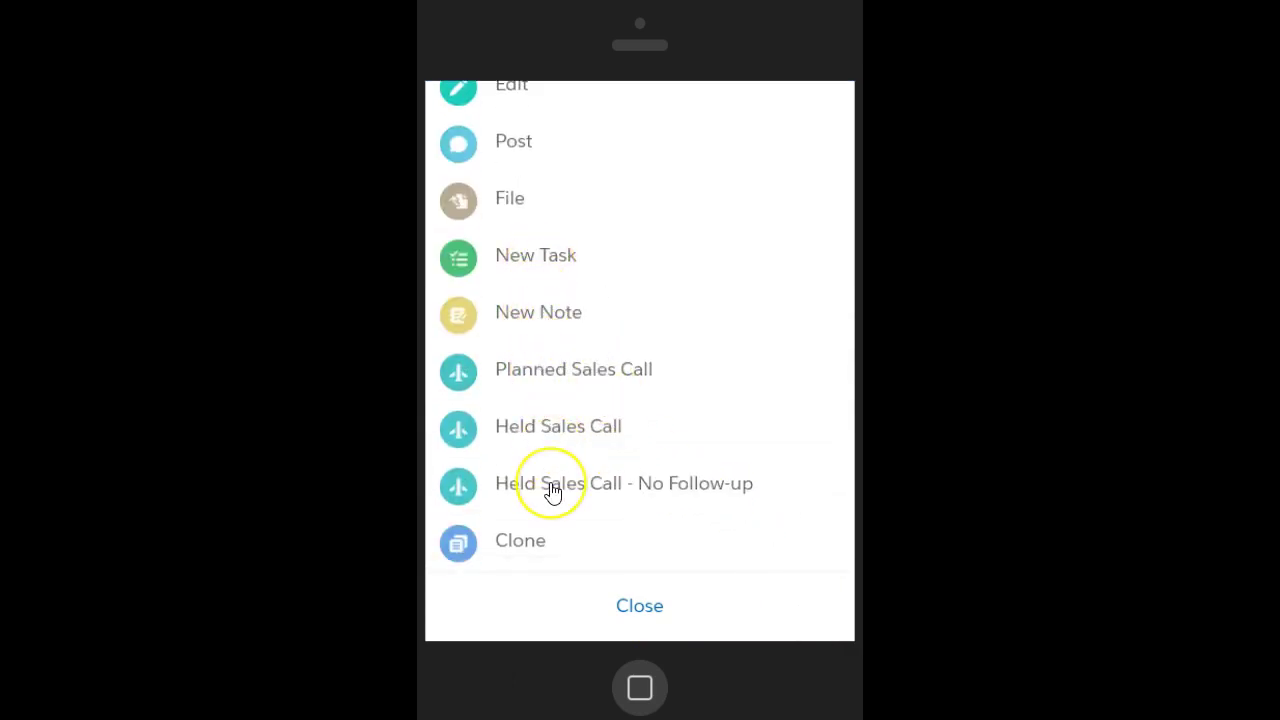
click(646, 619)
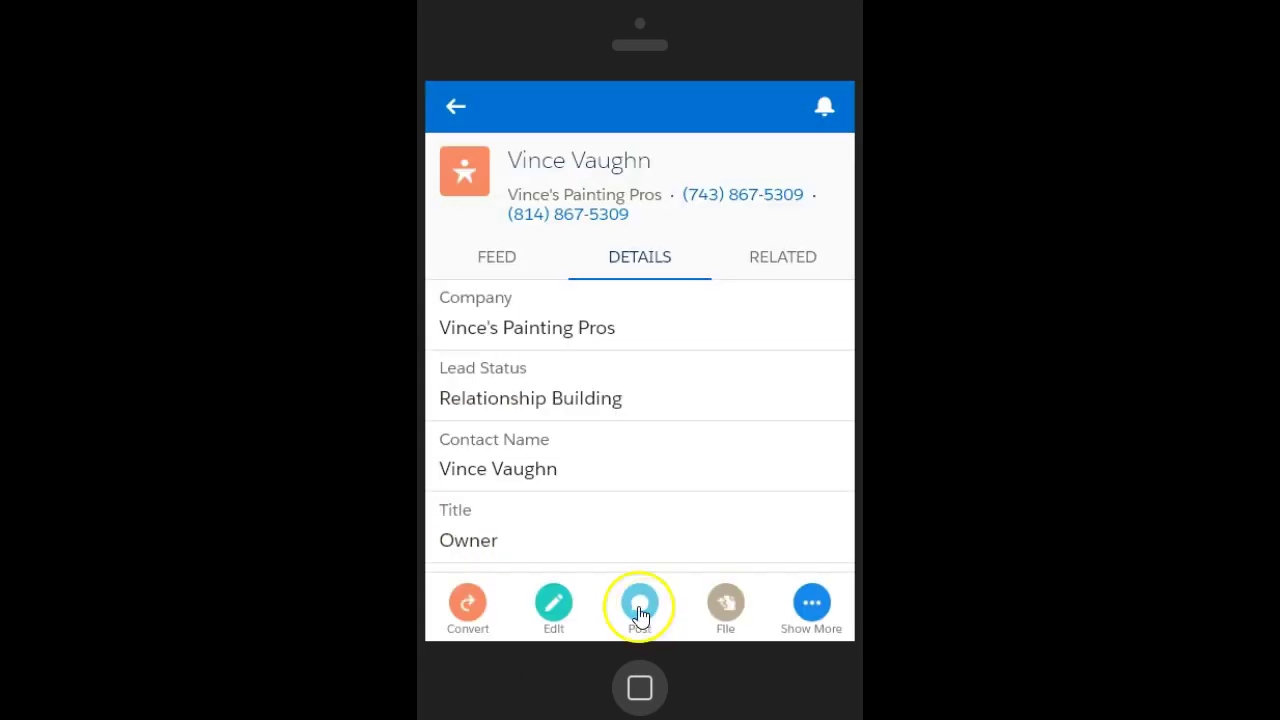
- Start converting the lead and create a new account named VAughn's Paint Shop for it
click(467, 605)
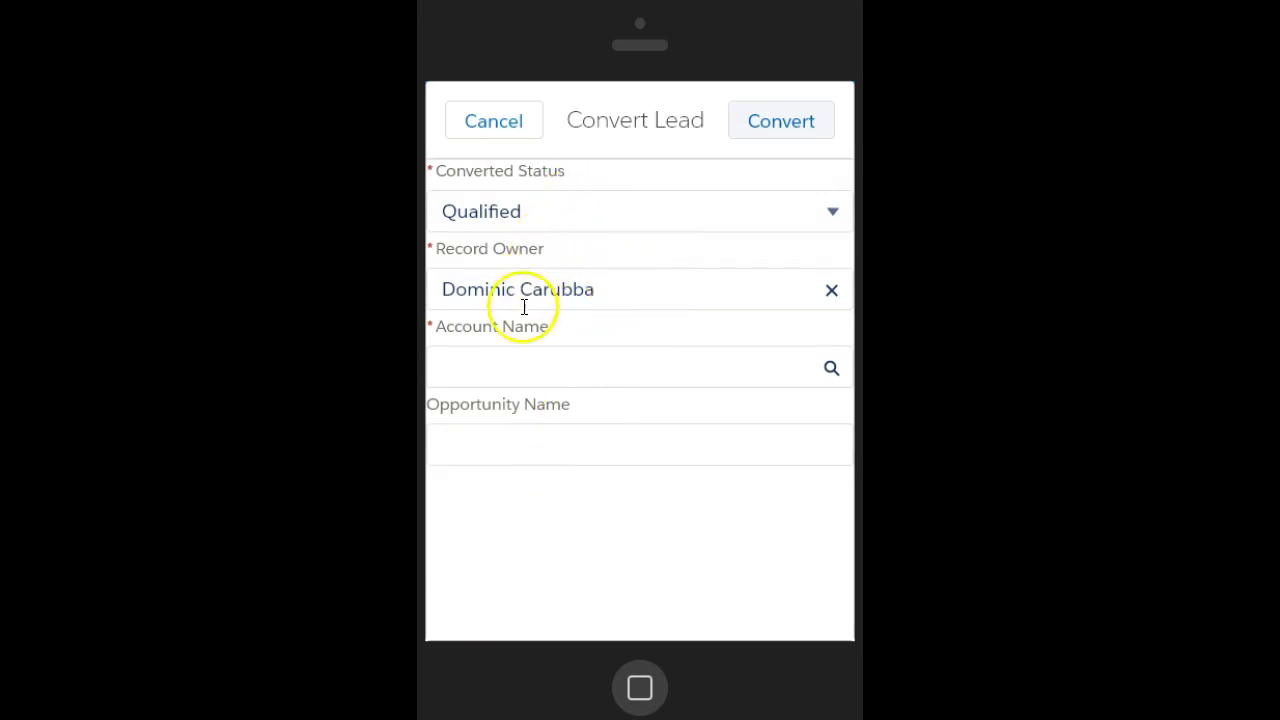
click(515, 367)
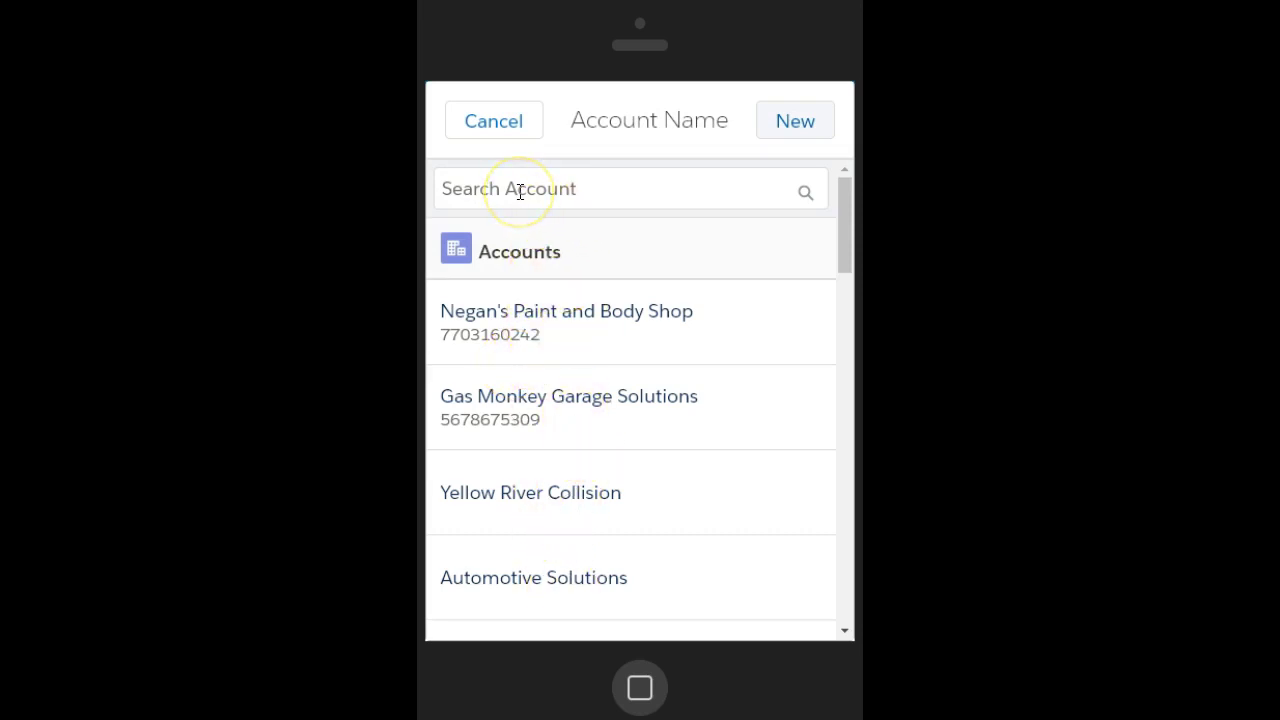
click(779, 126)
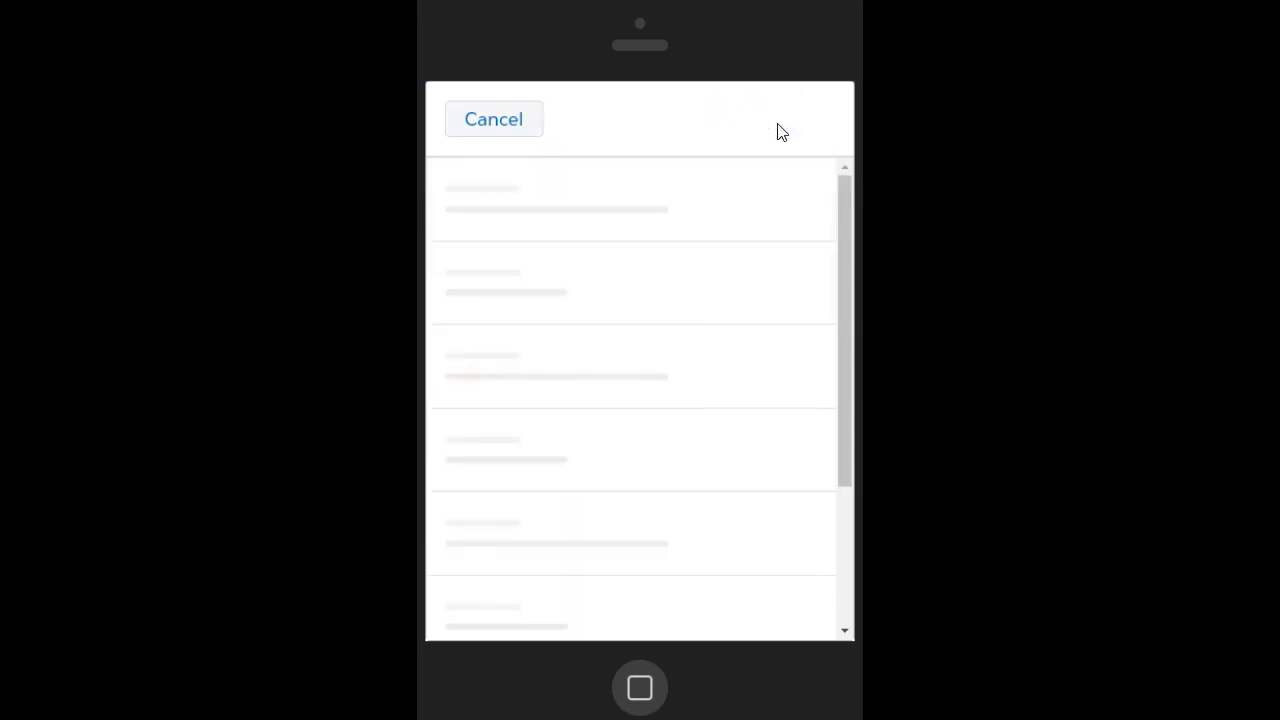
click(530, 222)
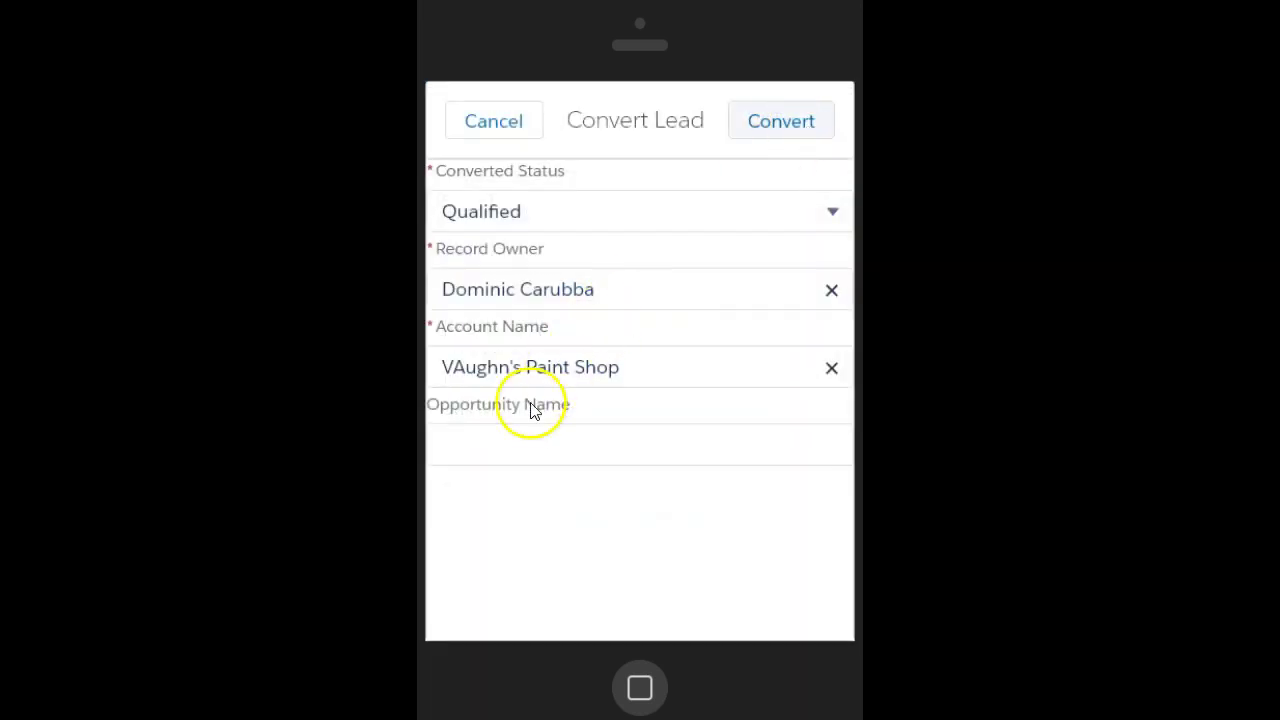
- Name the opportunity New Startup Kit, keep the current record owner, convert the lead and dismiss the notification
click(502, 447)
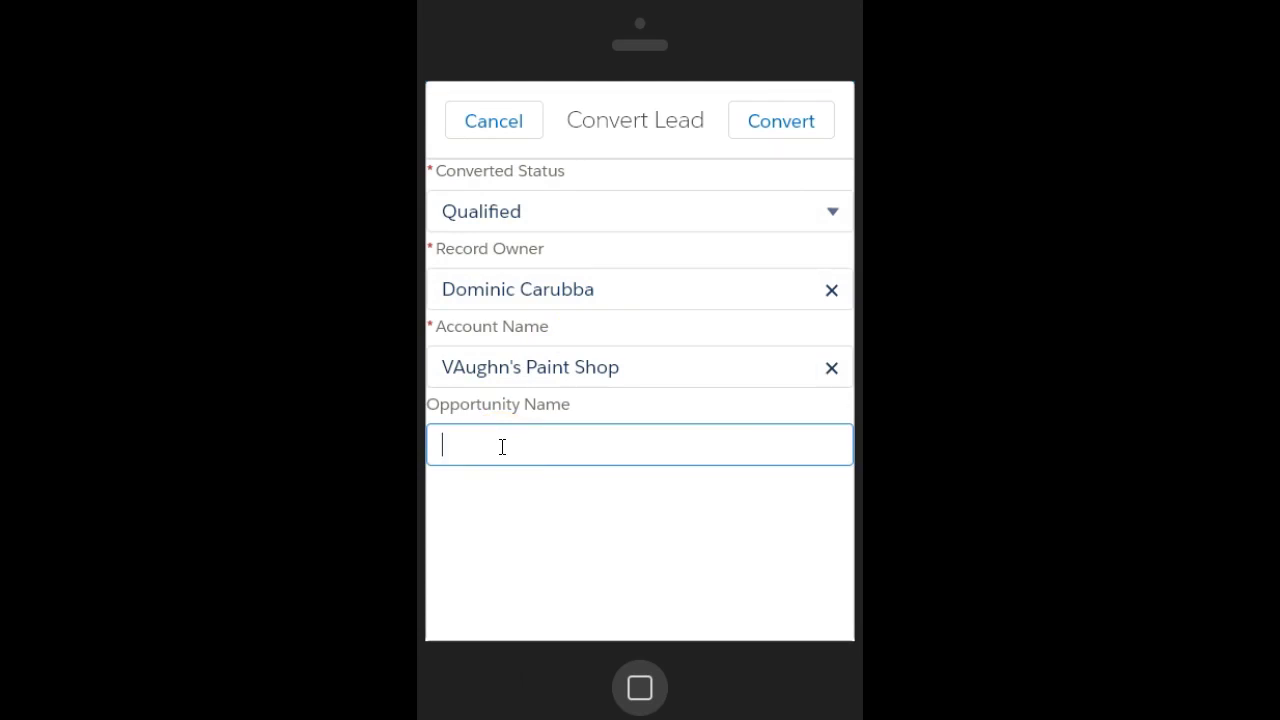
text(New Startup Kit)
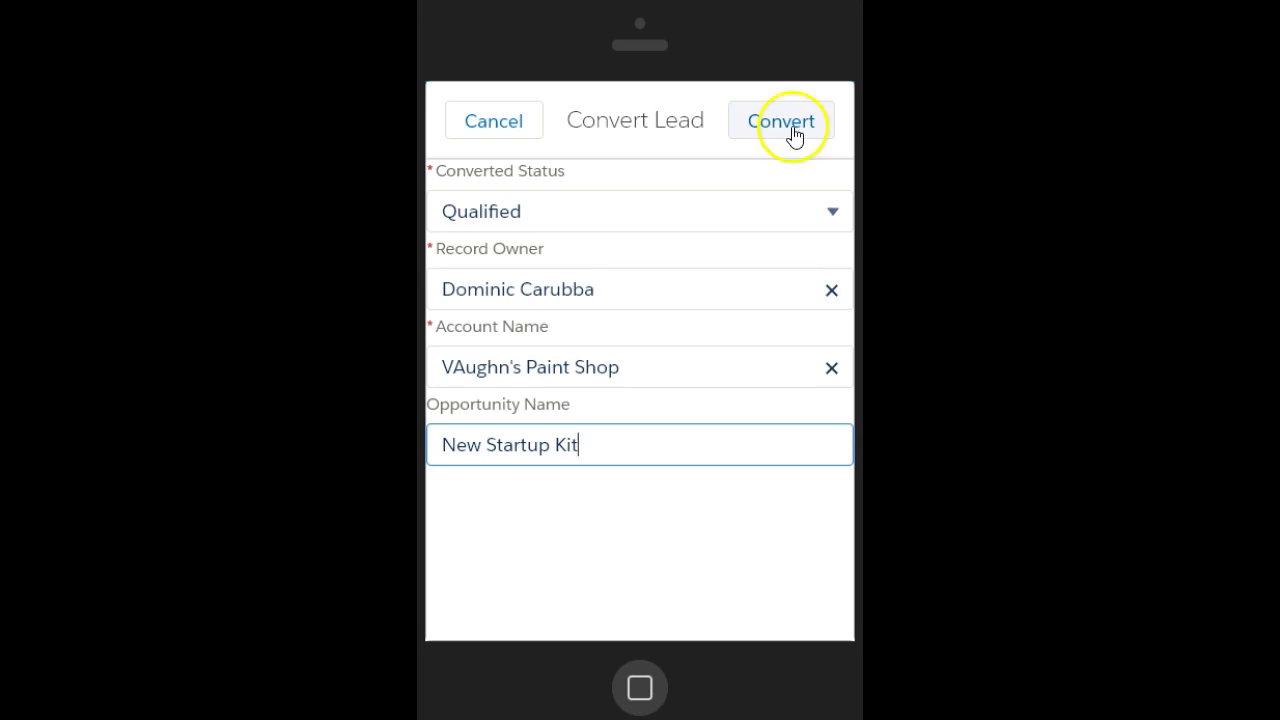
click(622, 294)
click(489, 124)
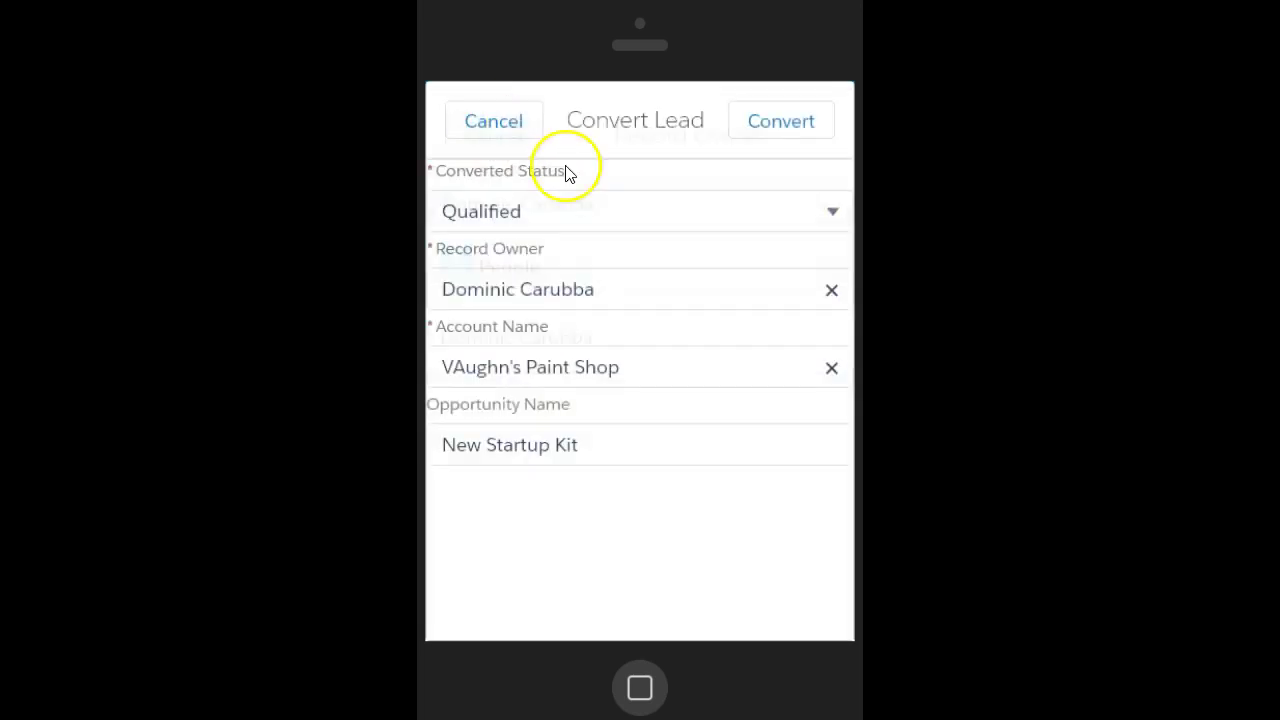
click(779, 135)
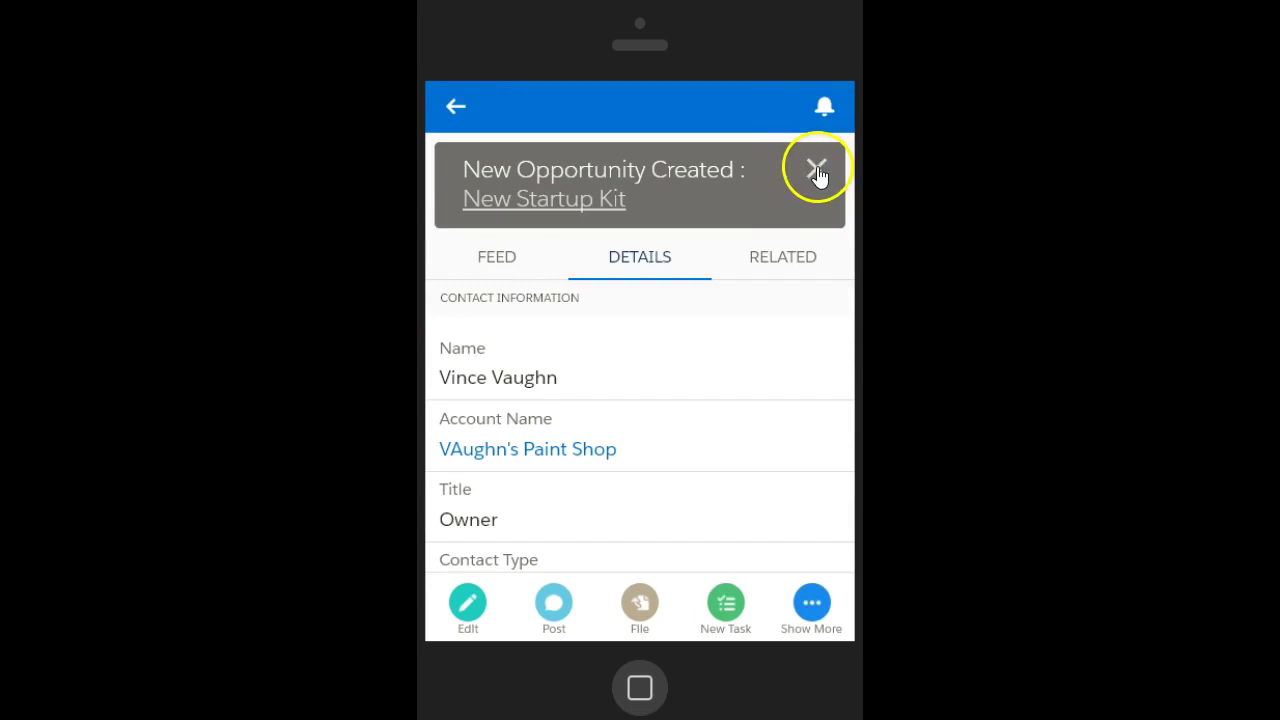
click(817, 170)
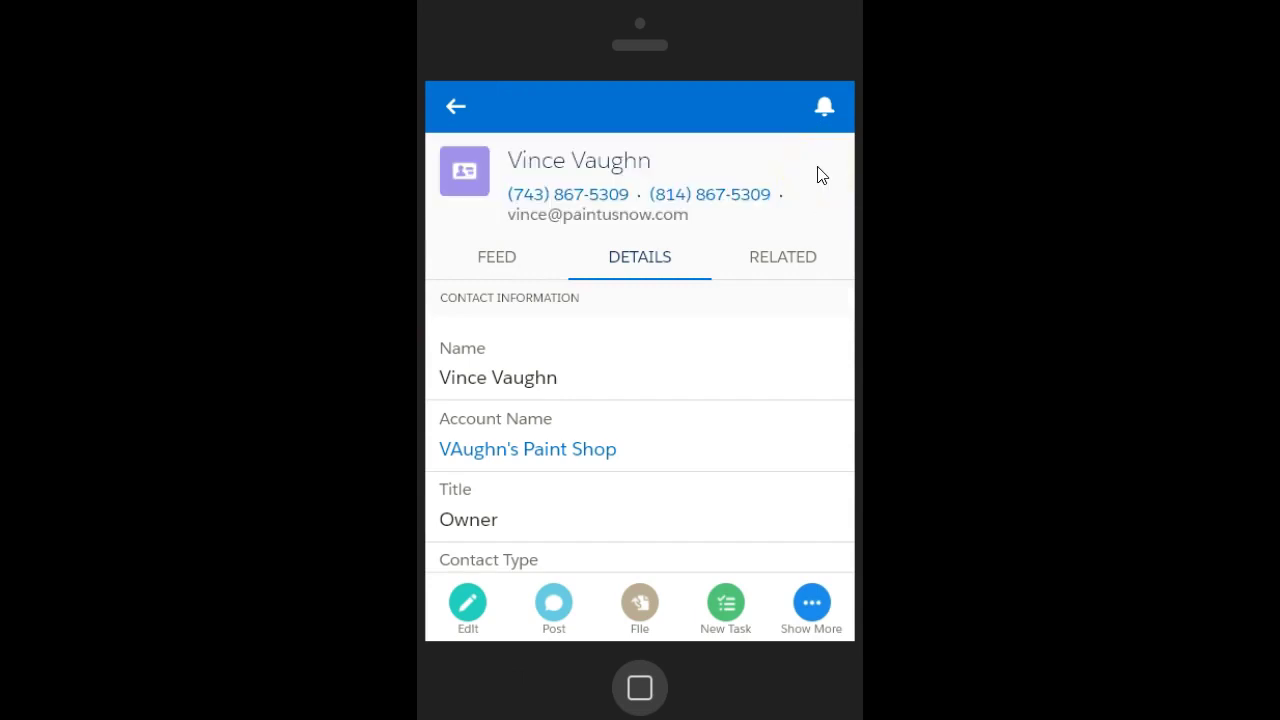